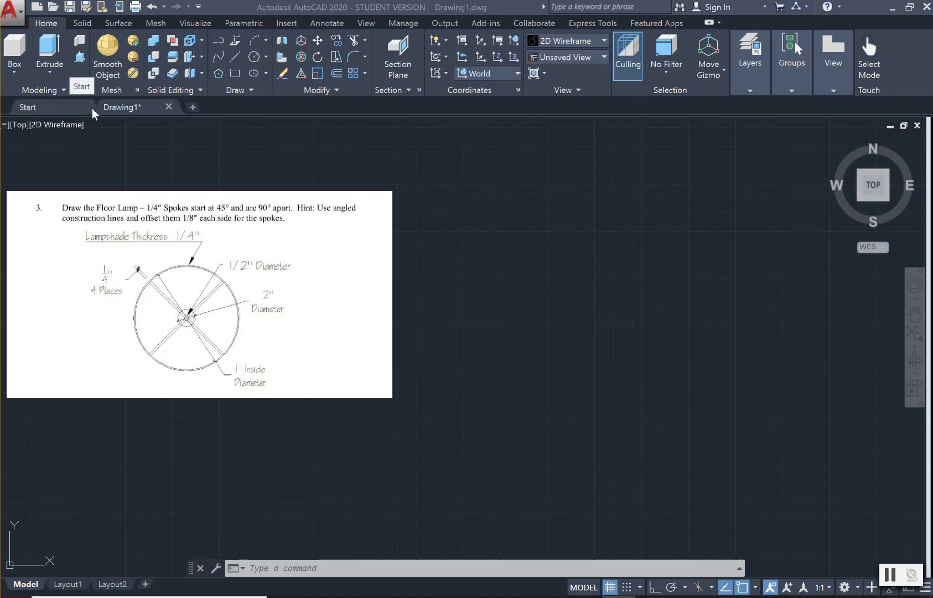
Check the length, angle and insertion scale settings in the drawing units and accept them.
click(20, 14)
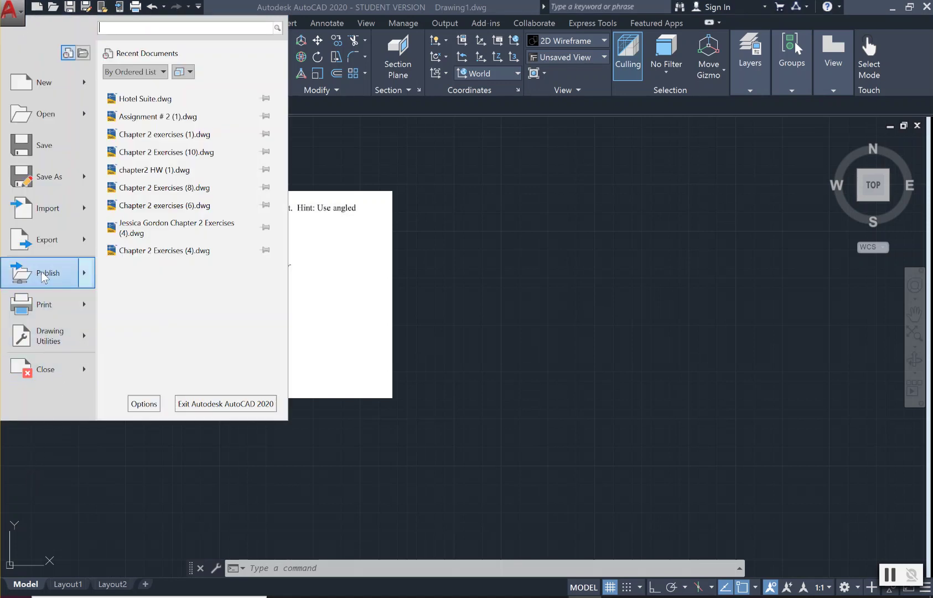
click(47, 338)
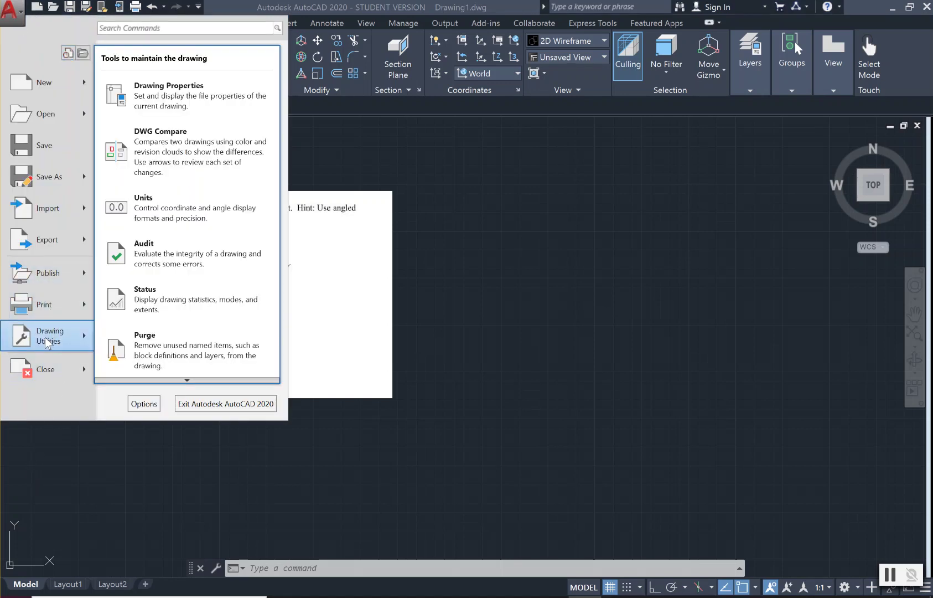
click(186, 209)
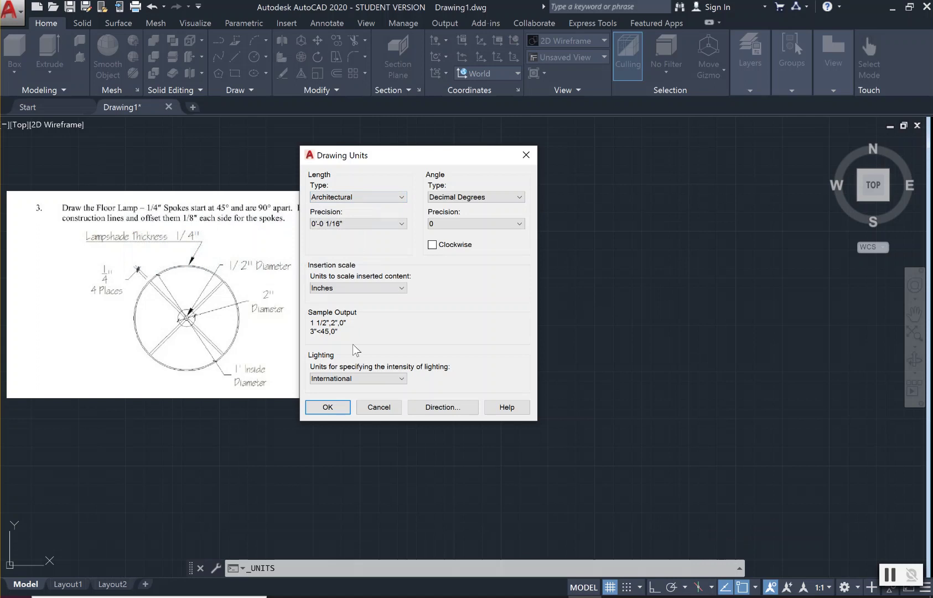
click(328, 407)
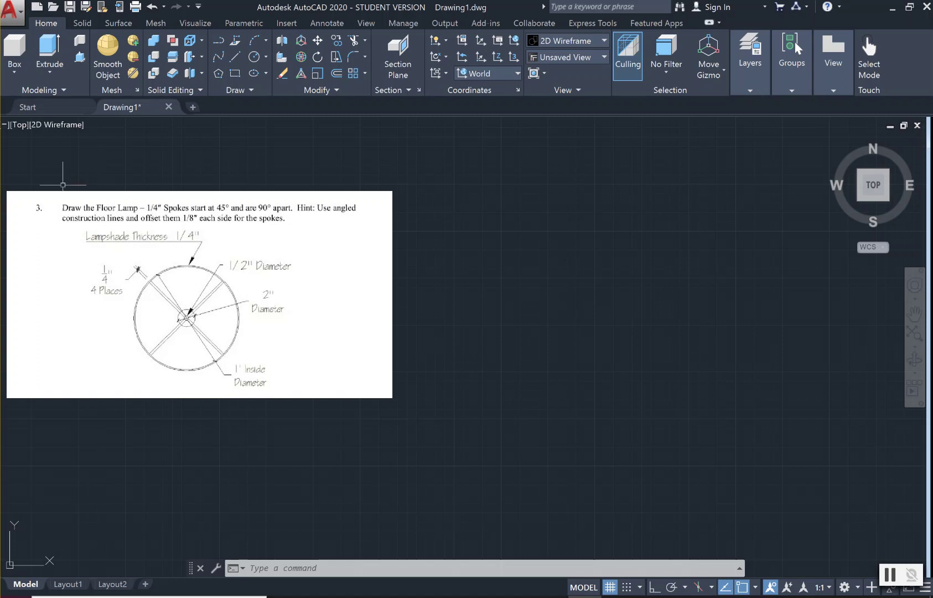
Draw a circle with a 1' diameter in the empty area beside the floor lamp reference image.
click(255, 55)
click(593, 331)
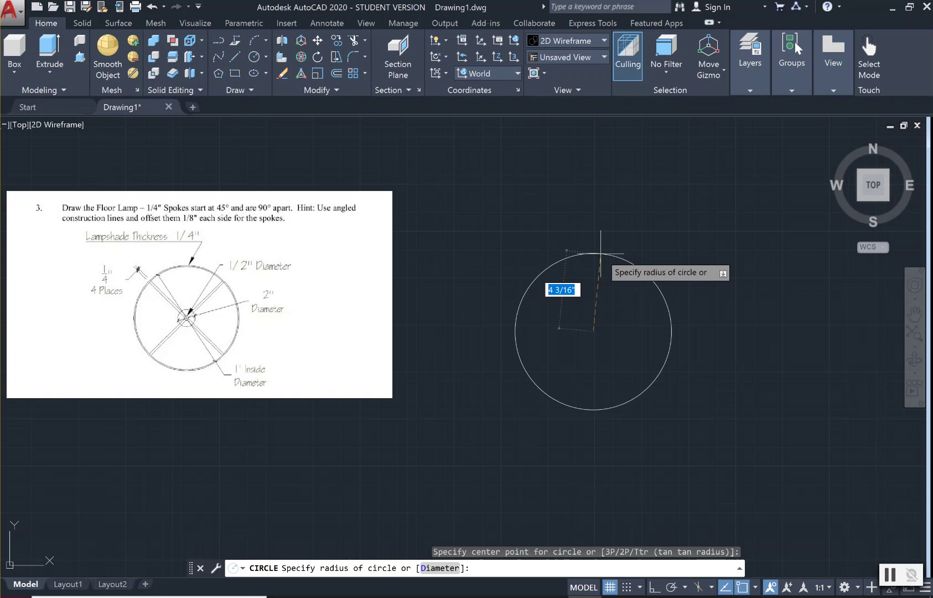
text(d)
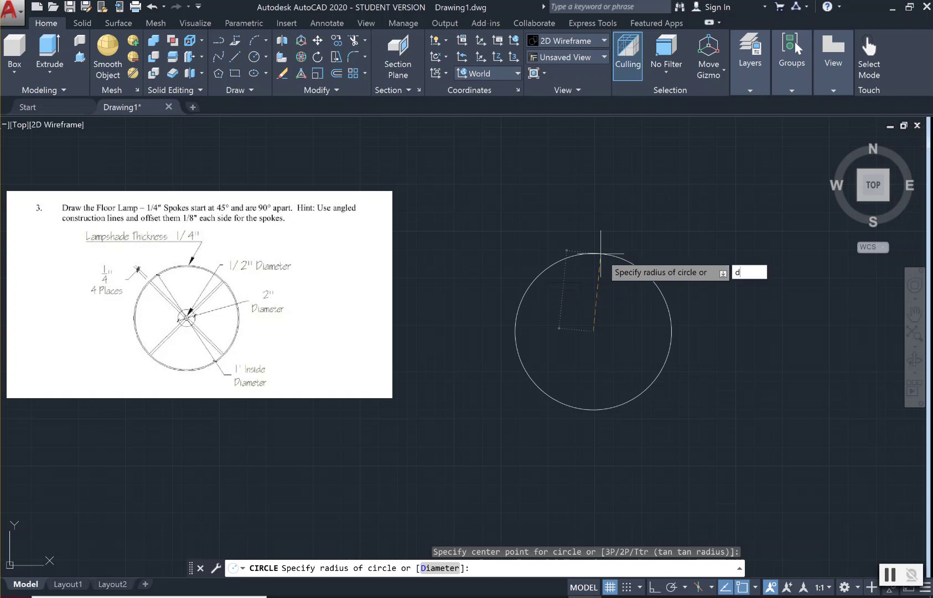
key(Return)
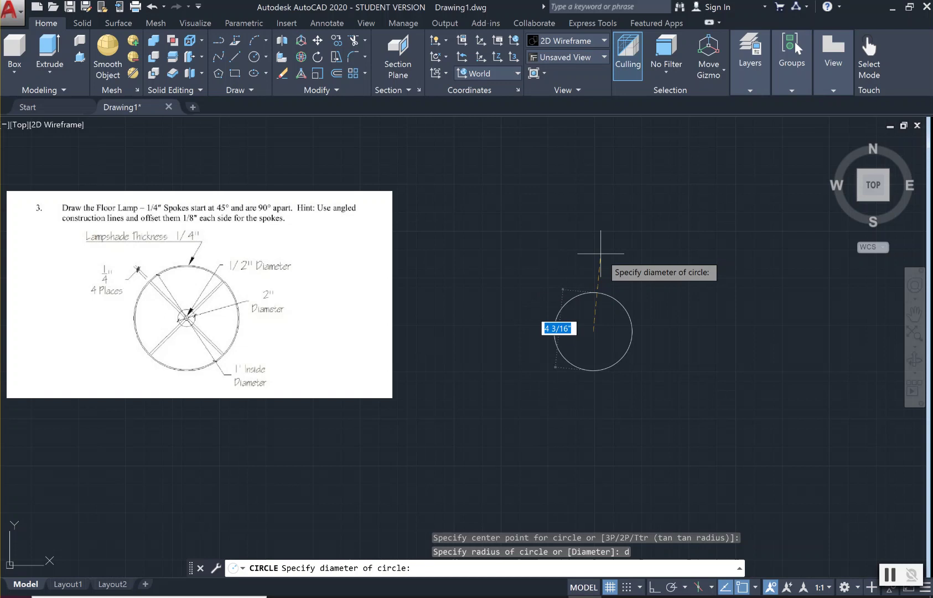
text(1')
key(Return)
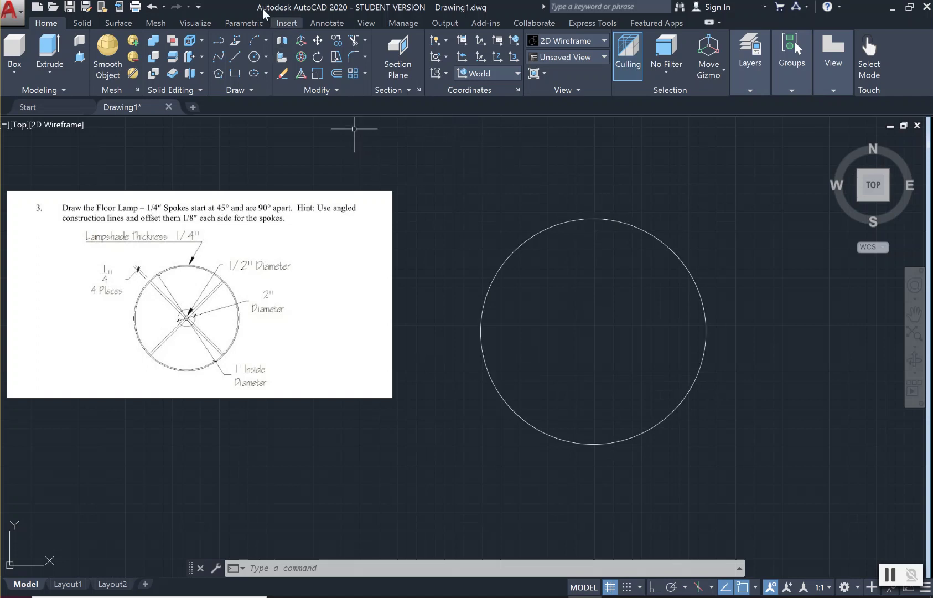
Offset the 1' circle outward by 1/4" to form the lampshade thickness.
click(337, 74)
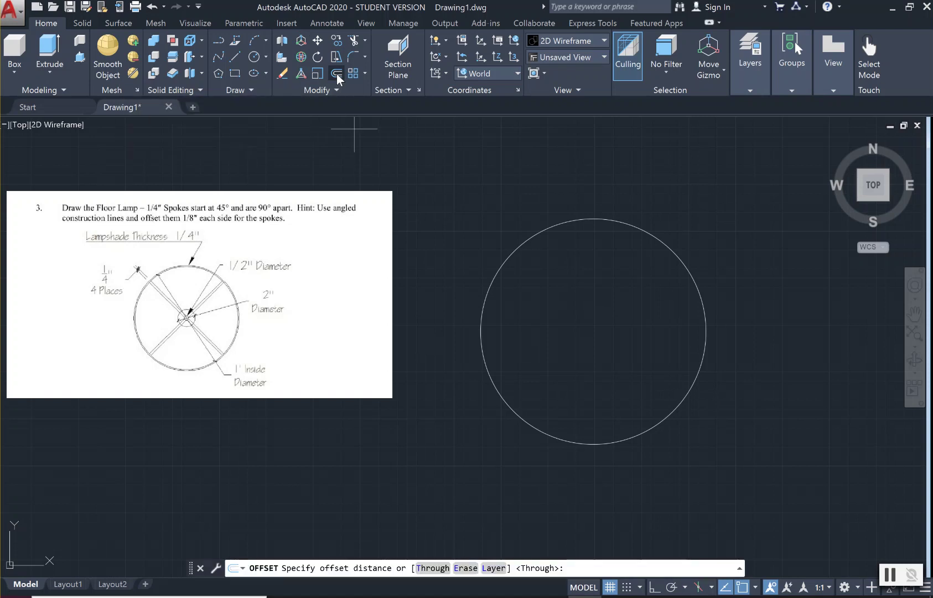
text(1/4")
key(Return)
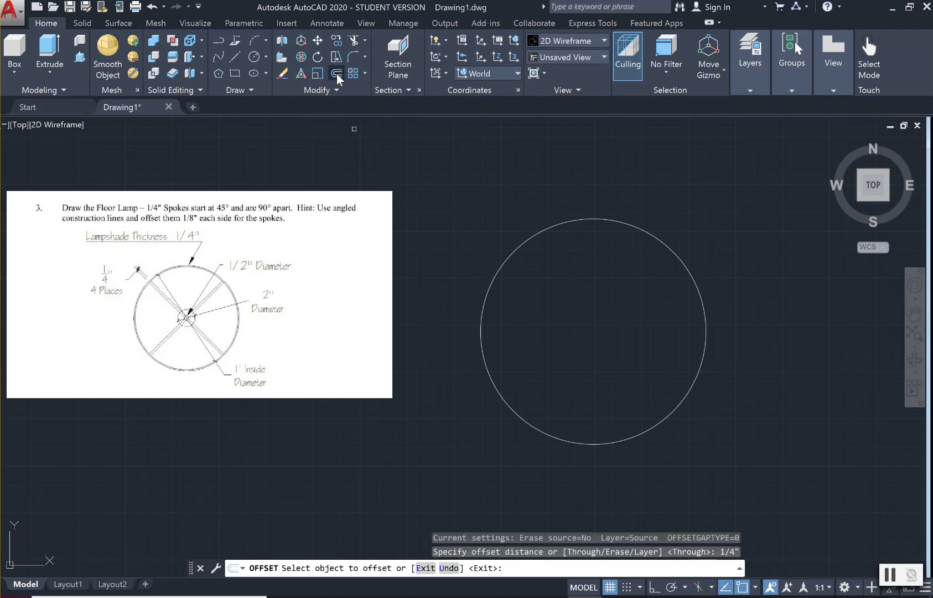
click(623, 225)
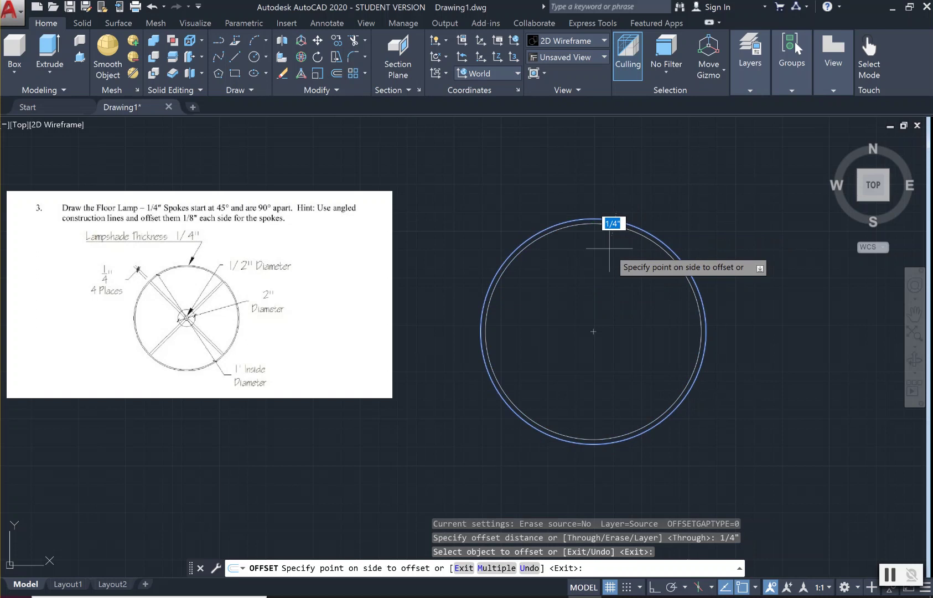
click(601, 179)
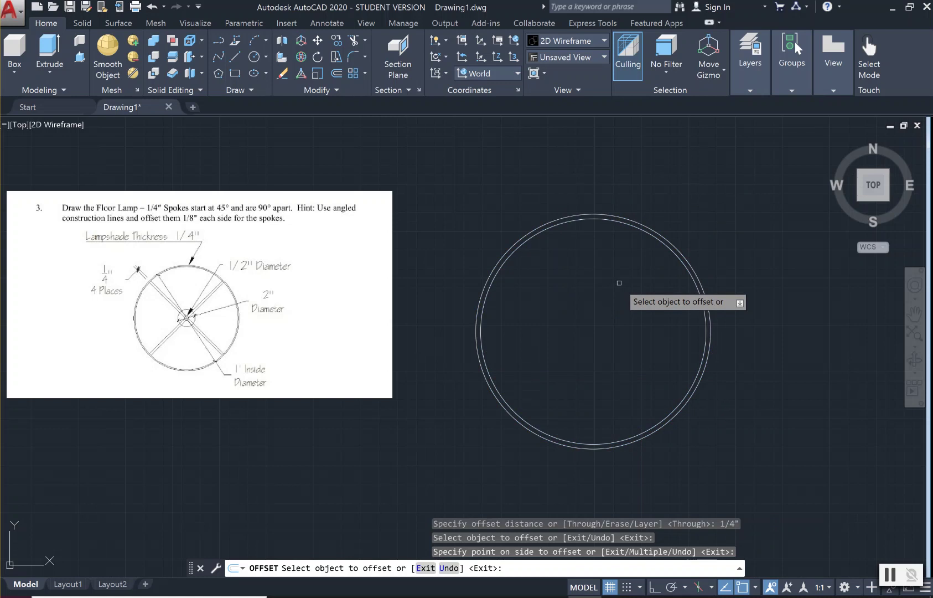
key(Return)
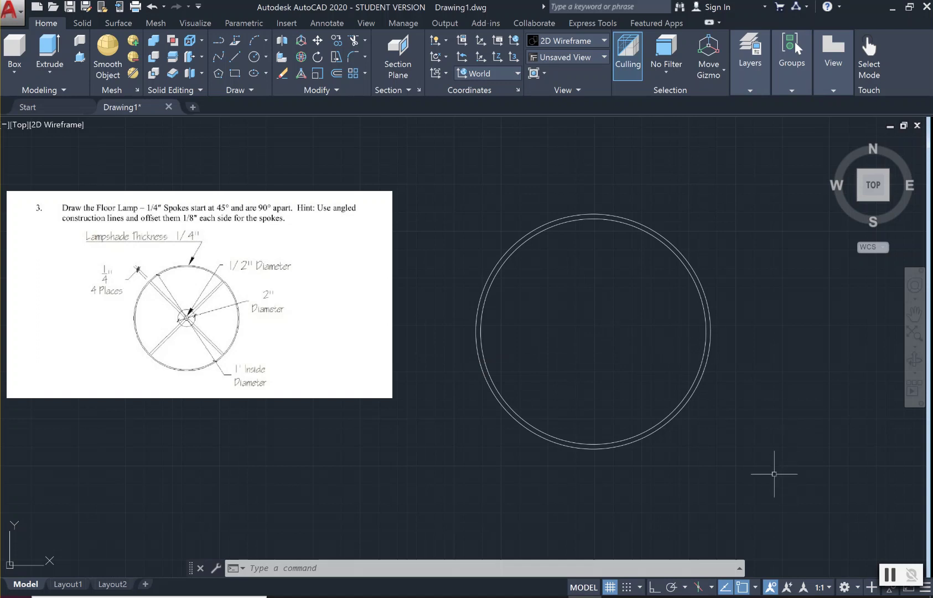
Check the active object snaps and draw a 2" diameter circle at the center of the lampshade circles.
click(756, 587)
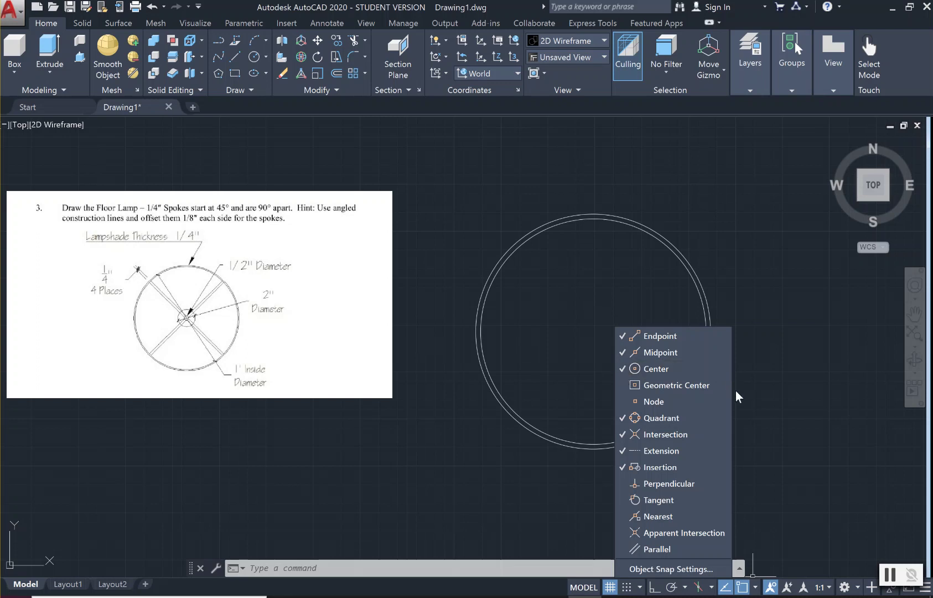
click(771, 397)
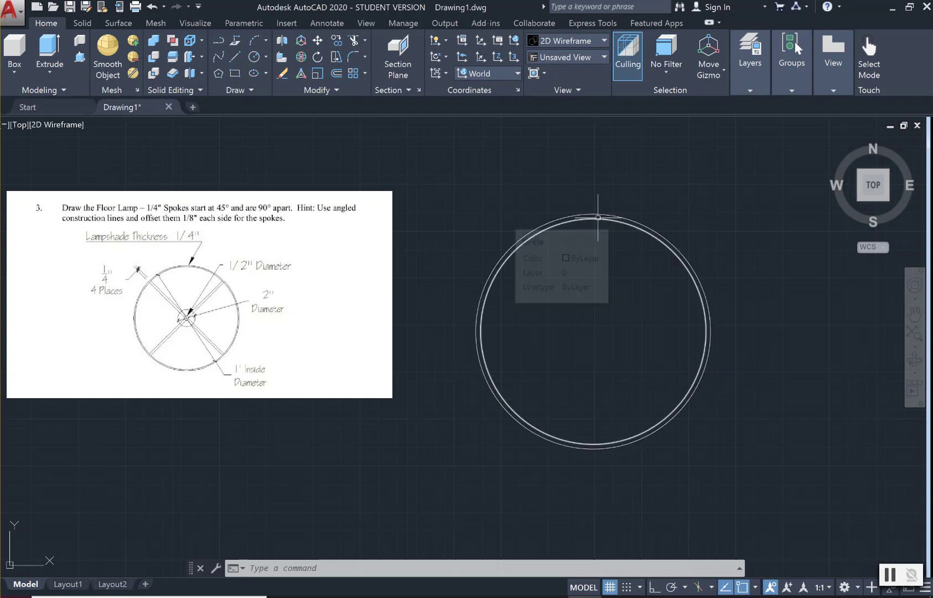
click(255, 56)
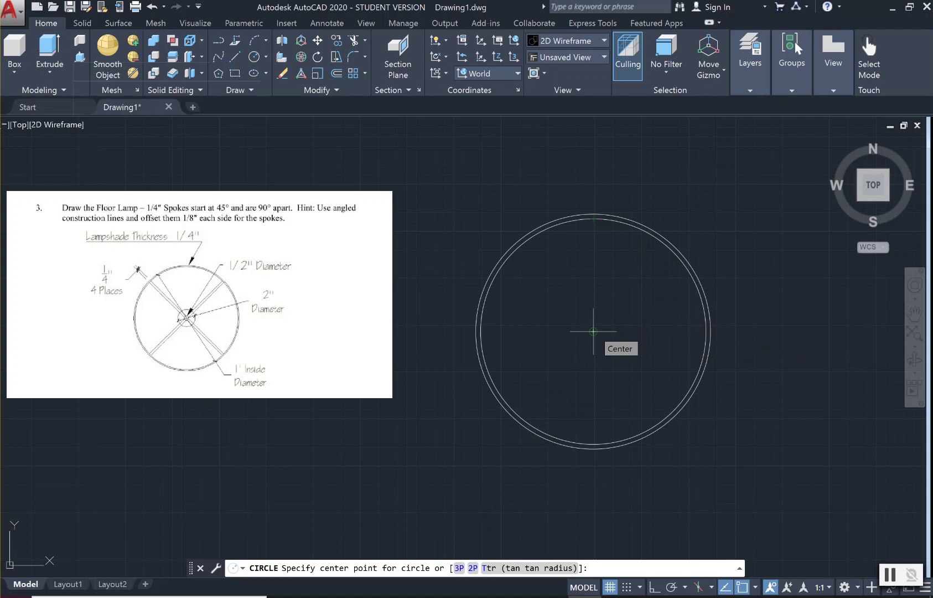
click(593, 331)
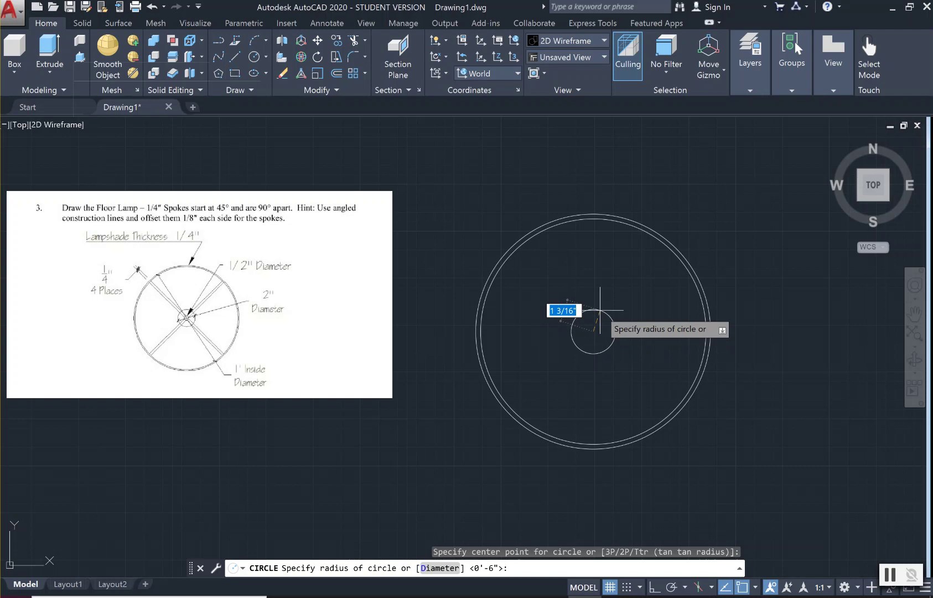
text(d)
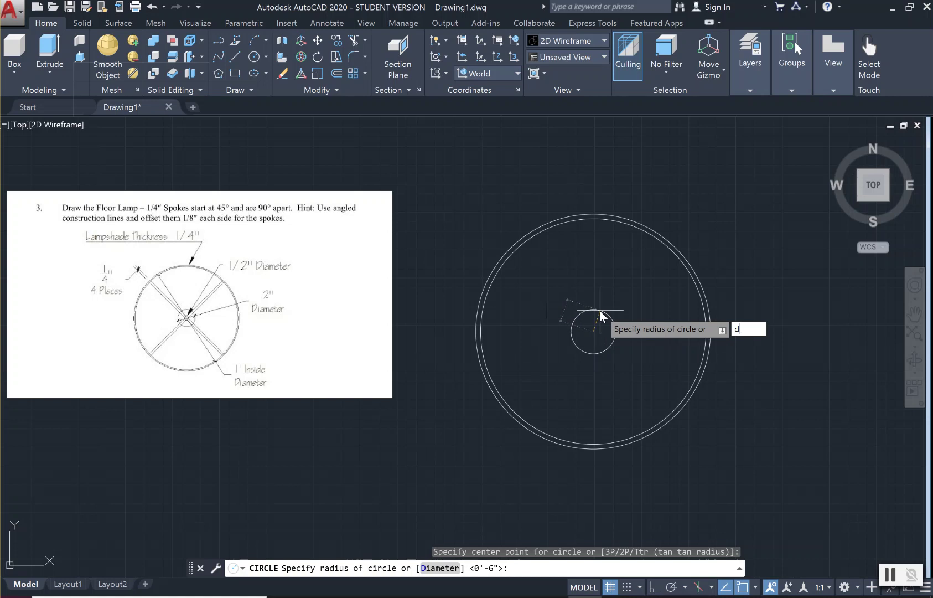
key(Return)
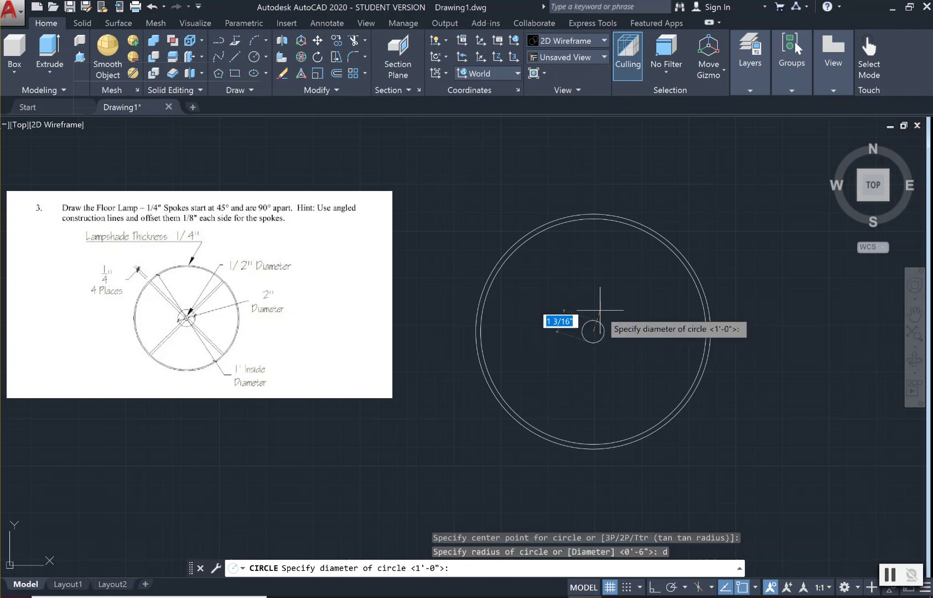
text(2")
key(Return)
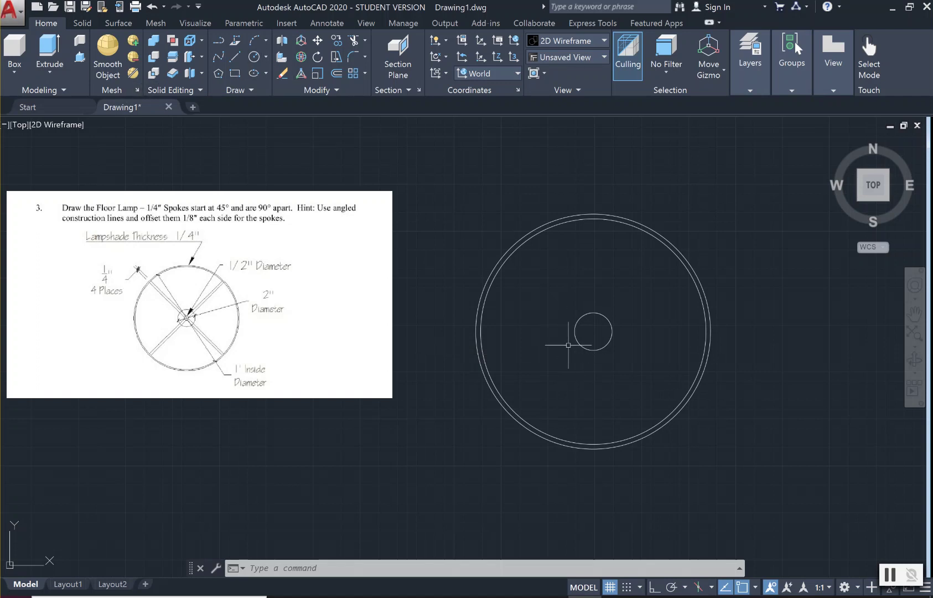
Draw a 1/2" diameter circle at the same center, inside the 2" circle.
text(c)
key(Return)
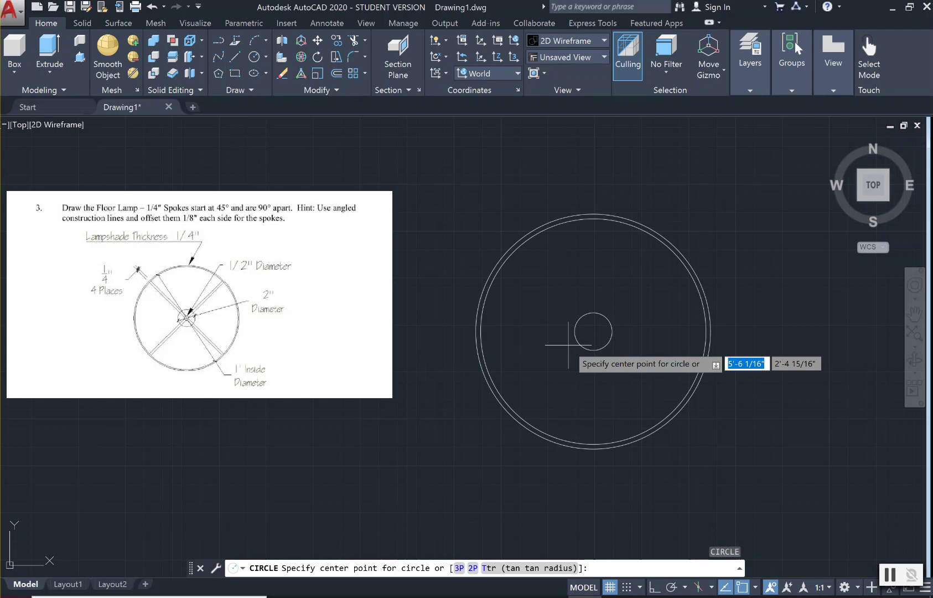
click(593, 331)
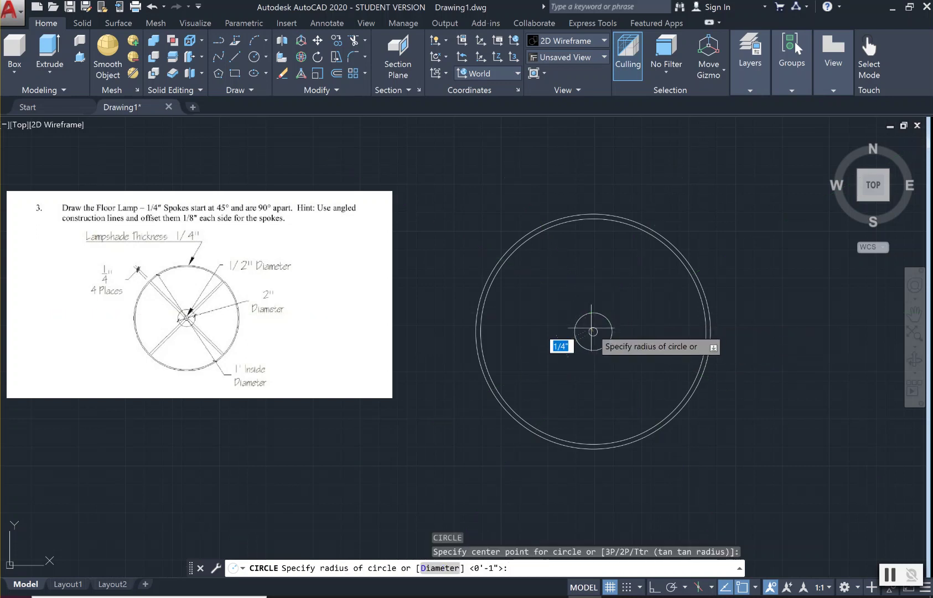
text(d)
key(Return)
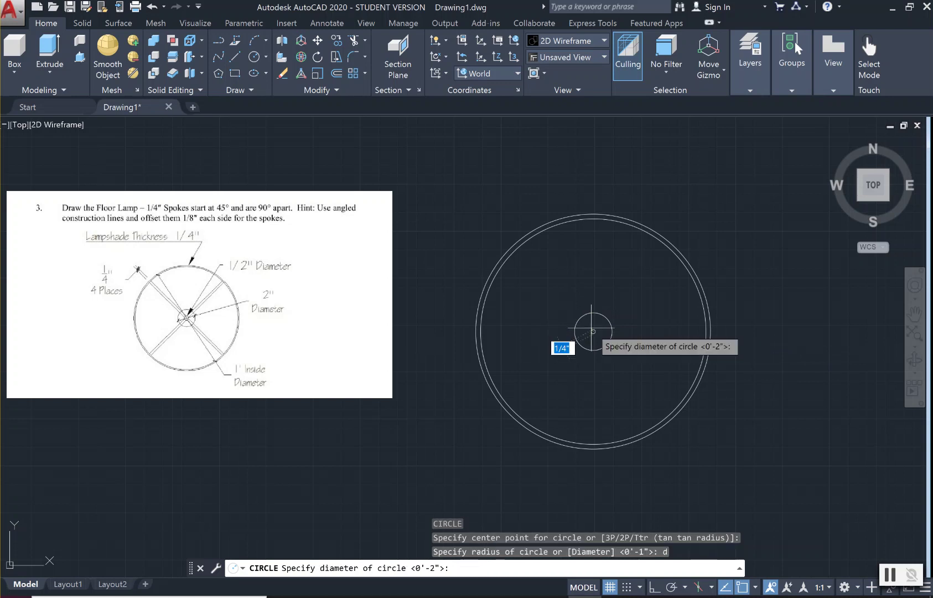
text(1/2")
key(Return)
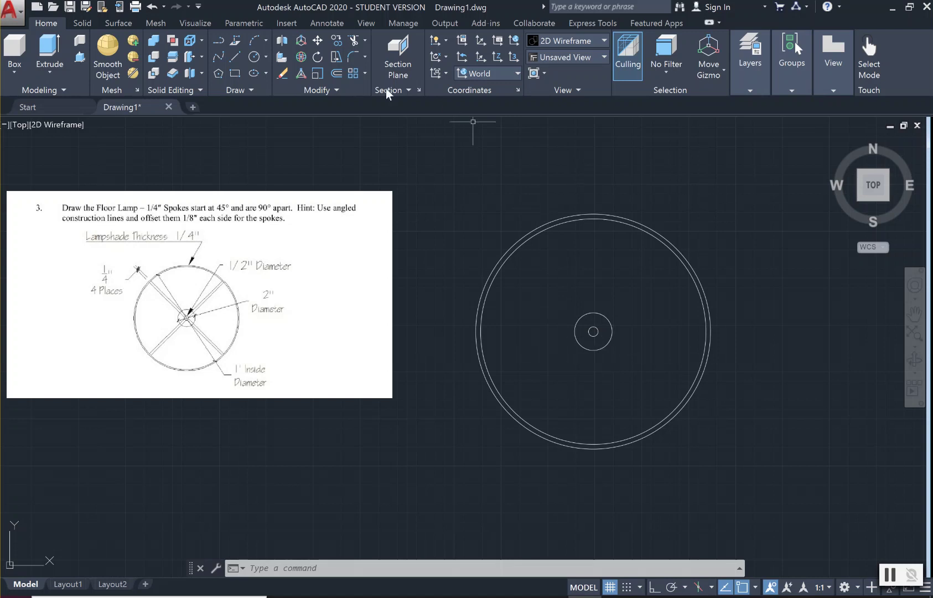
Draw an angled construction line at 45 degrees through the common center of the circles.
click(243, 90)
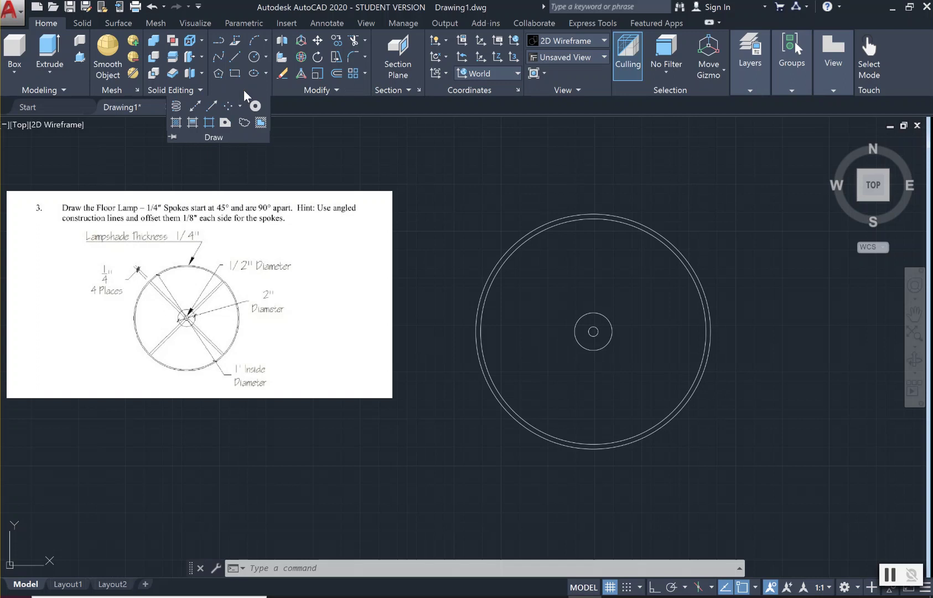
click(191, 111)
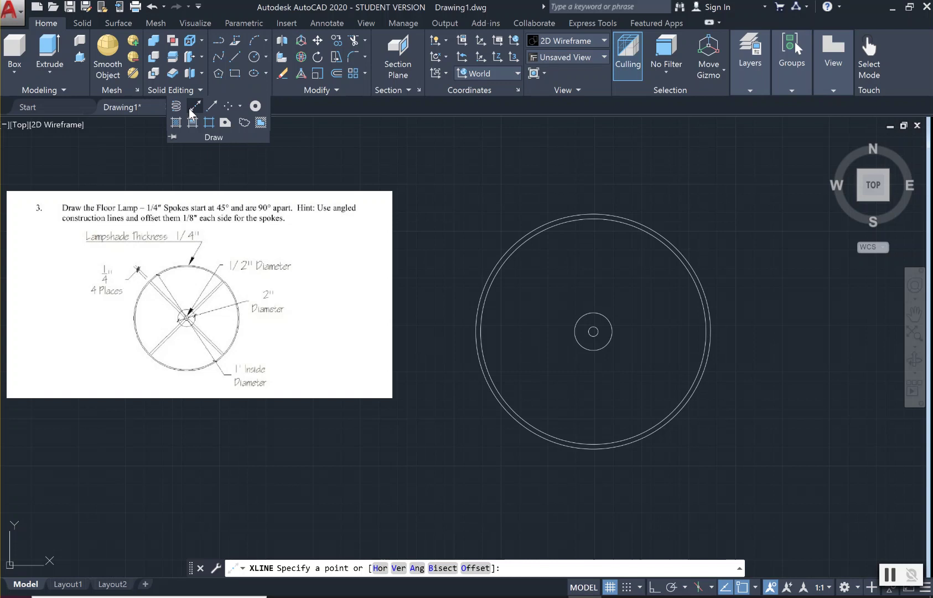
text(a)
key(Return)
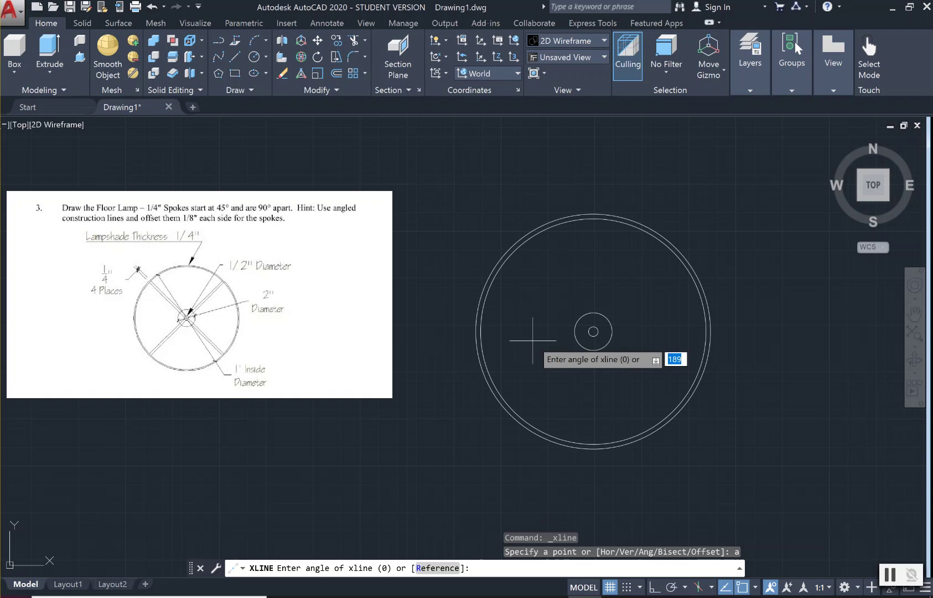
text(45)
key(Return)
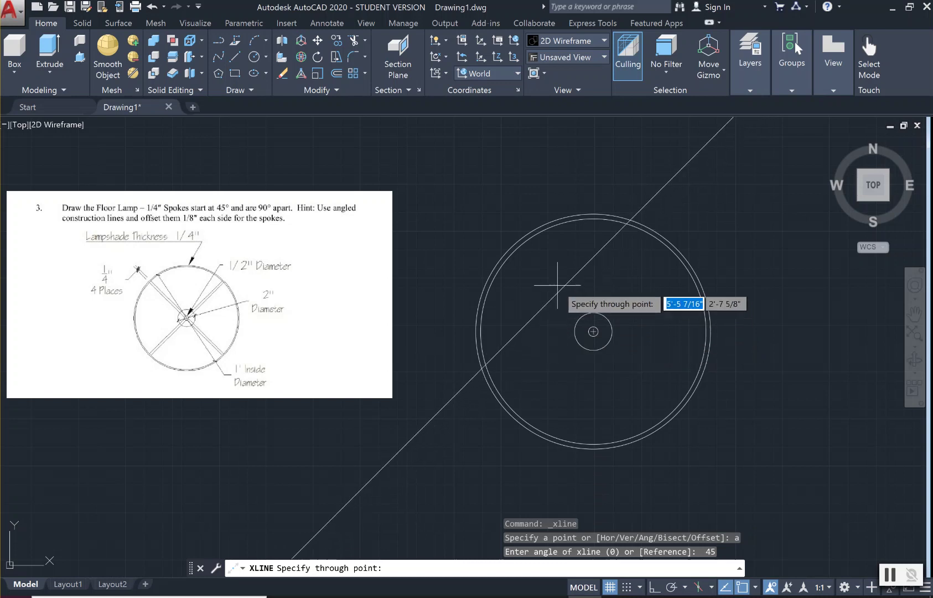
click(593, 331)
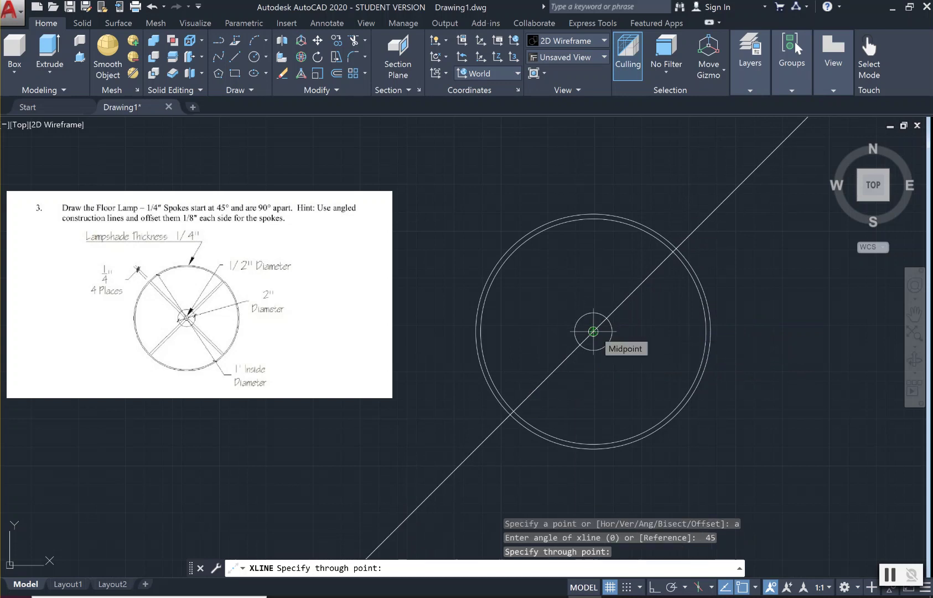
key(Return)
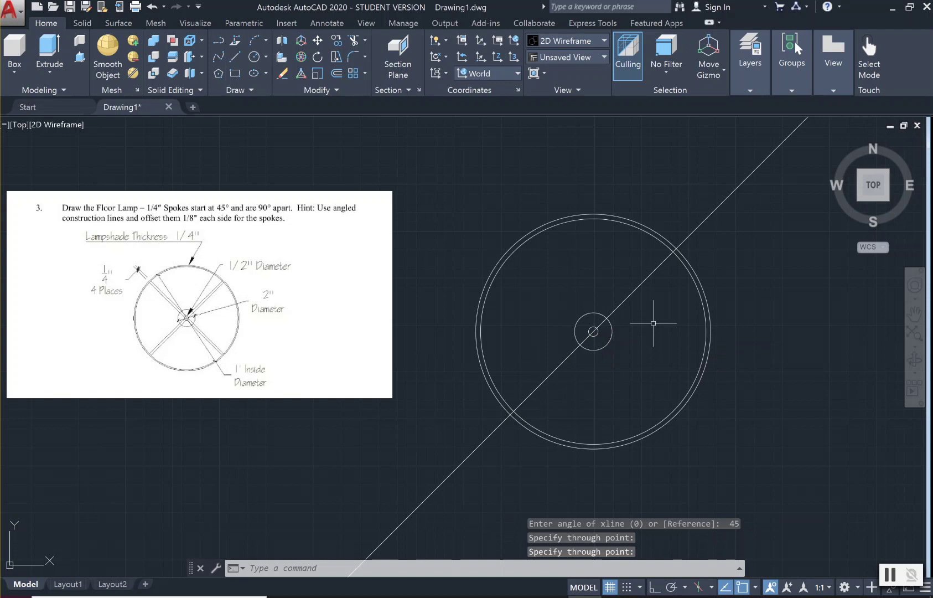
Draw a second angled construction line at -45 degrees through the common center of the circles.
scroll(654, 325, up, 2)
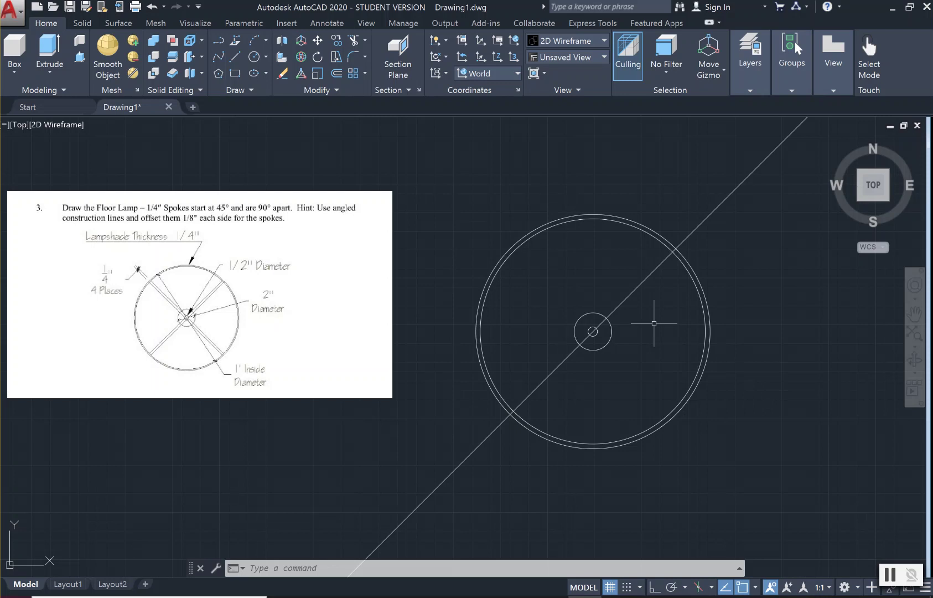
key(Return)
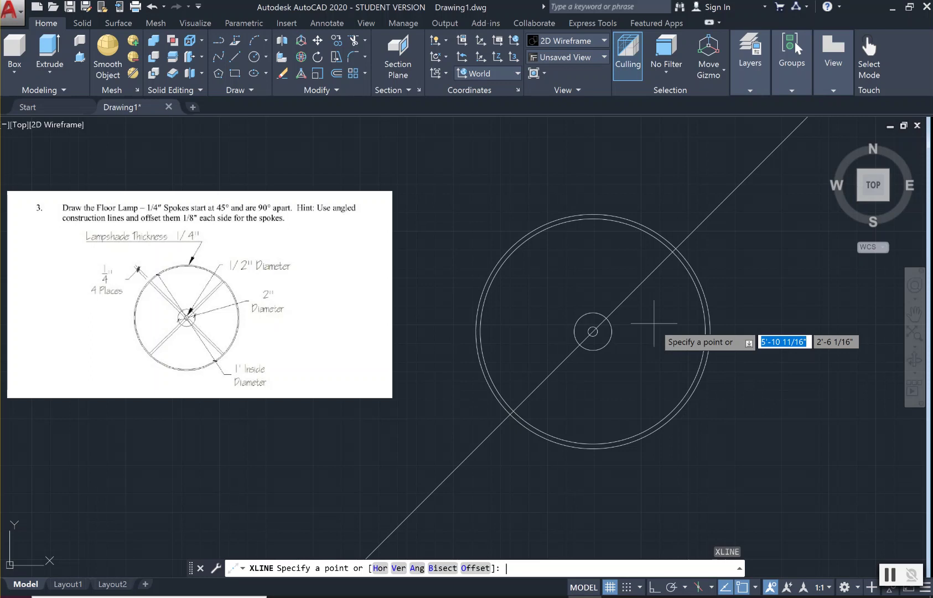
text(a)
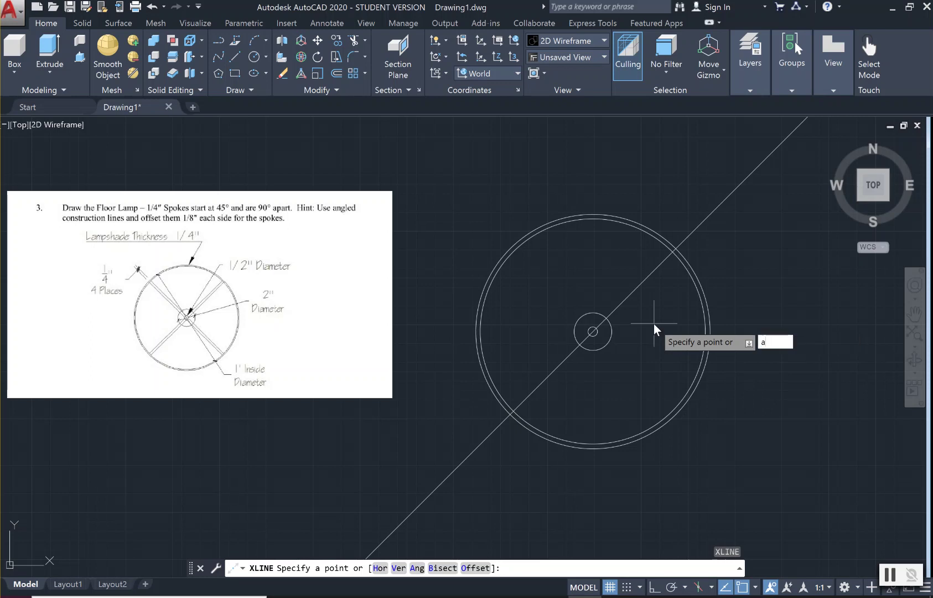
key(Return)
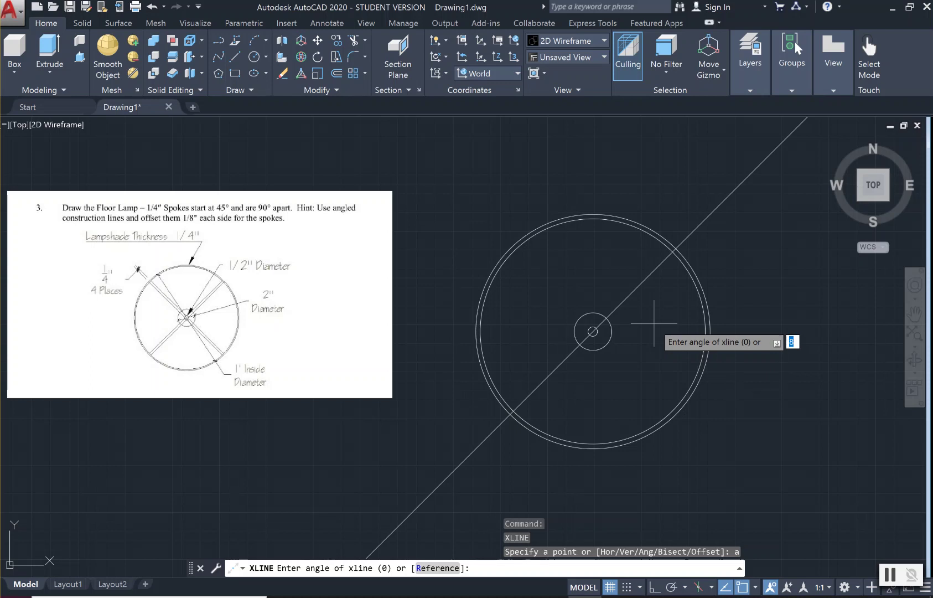
text(-45)
key(Return)
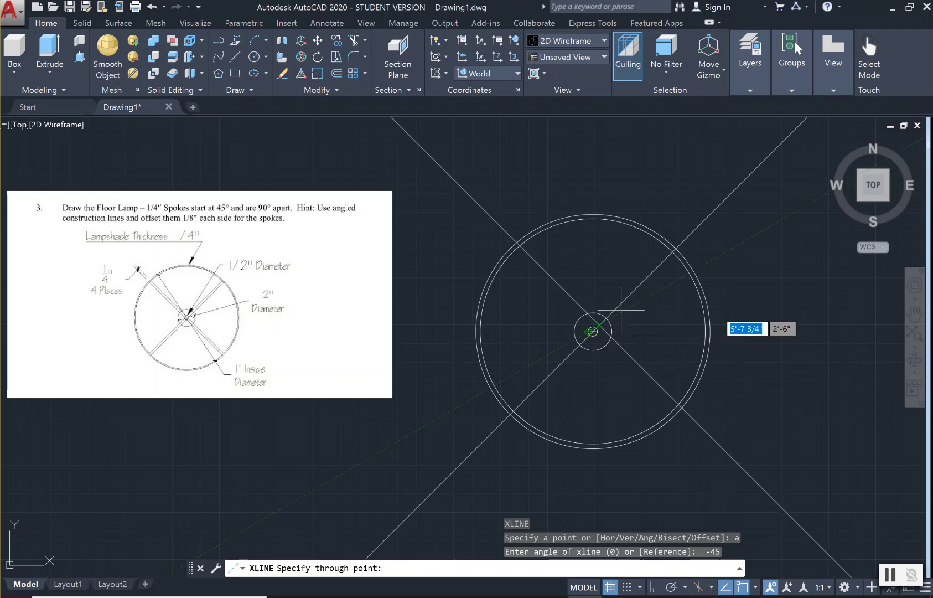
click(592, 331)
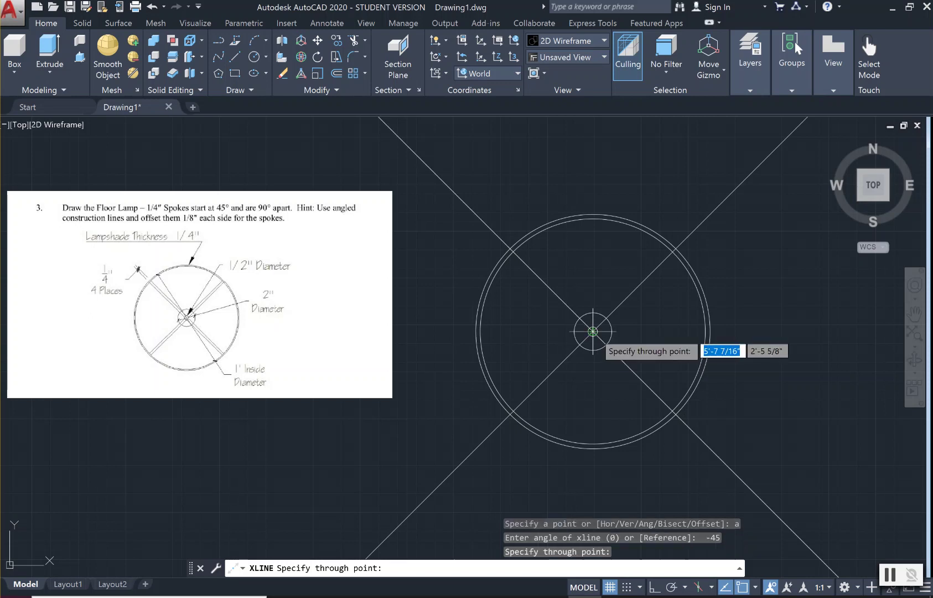
key(Return)
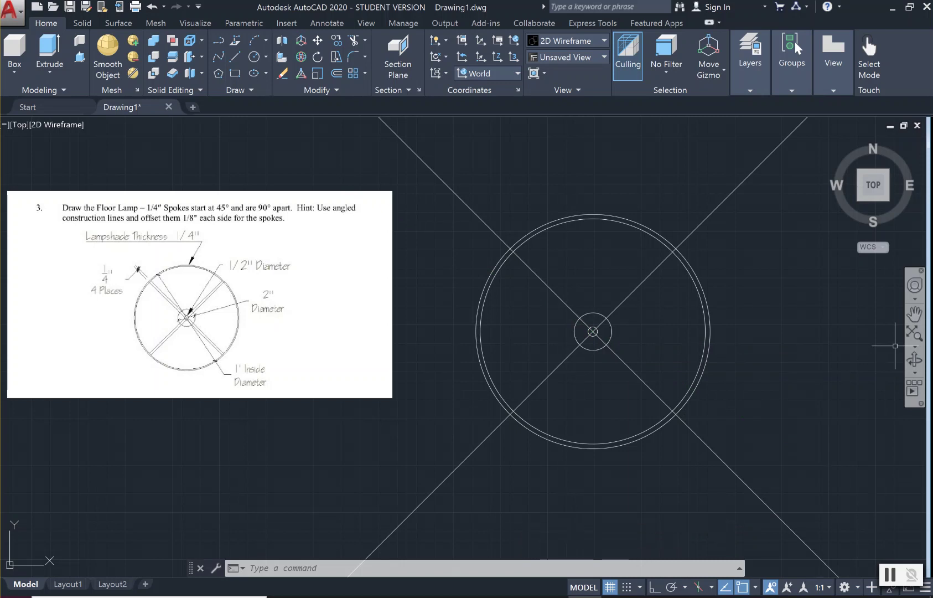
text(xl)
key(Return)
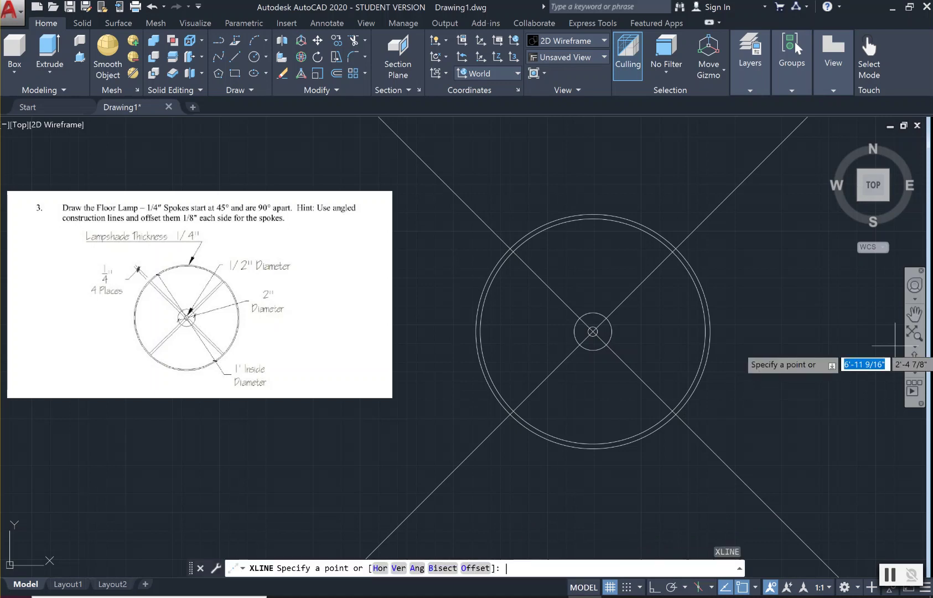
text(a)
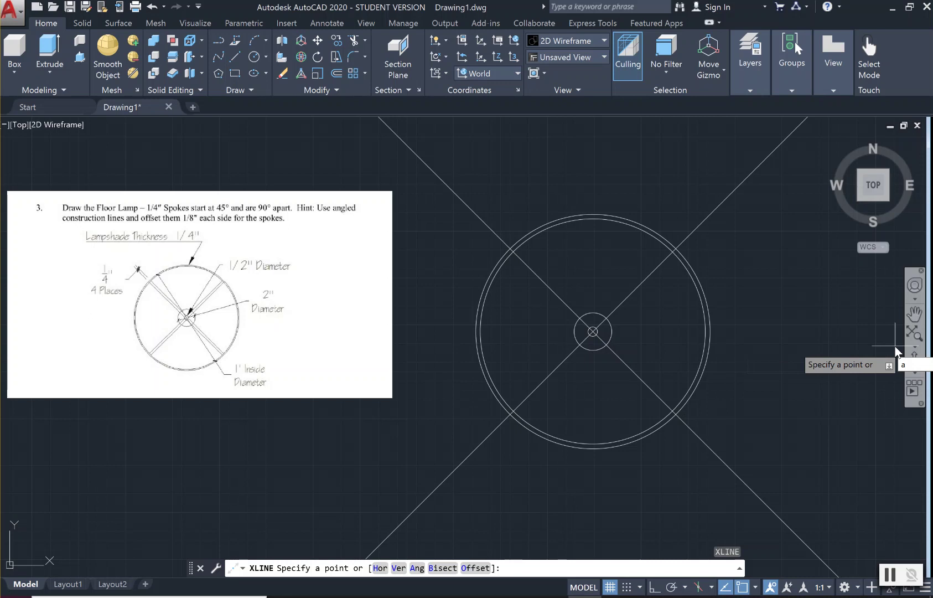
key(Return)
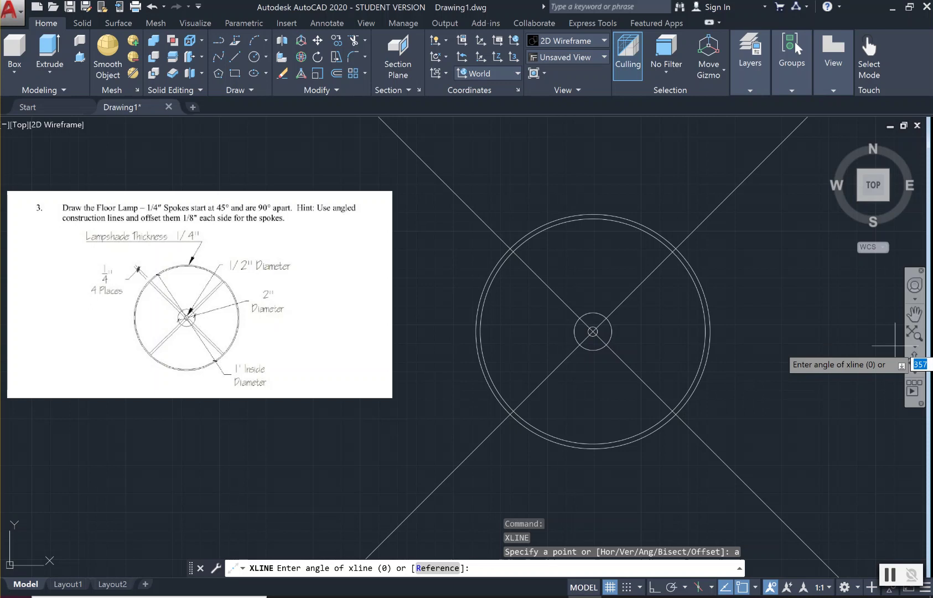
text(r)
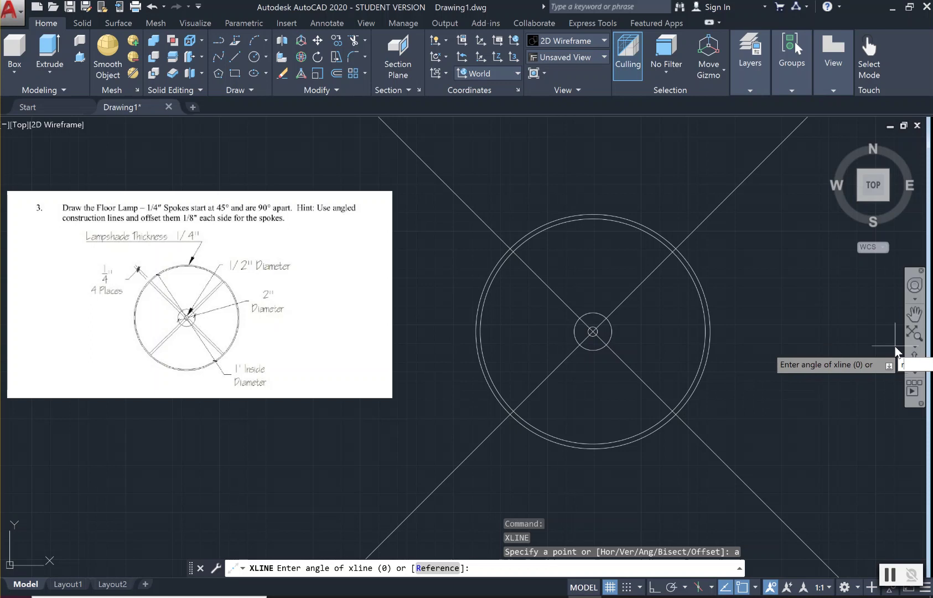
key(Return)
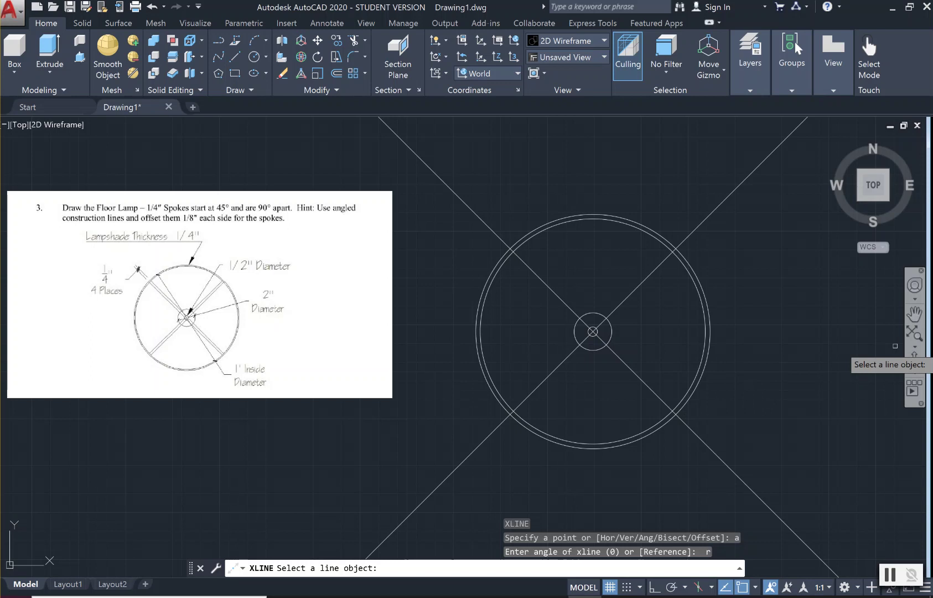
click(651, 270)
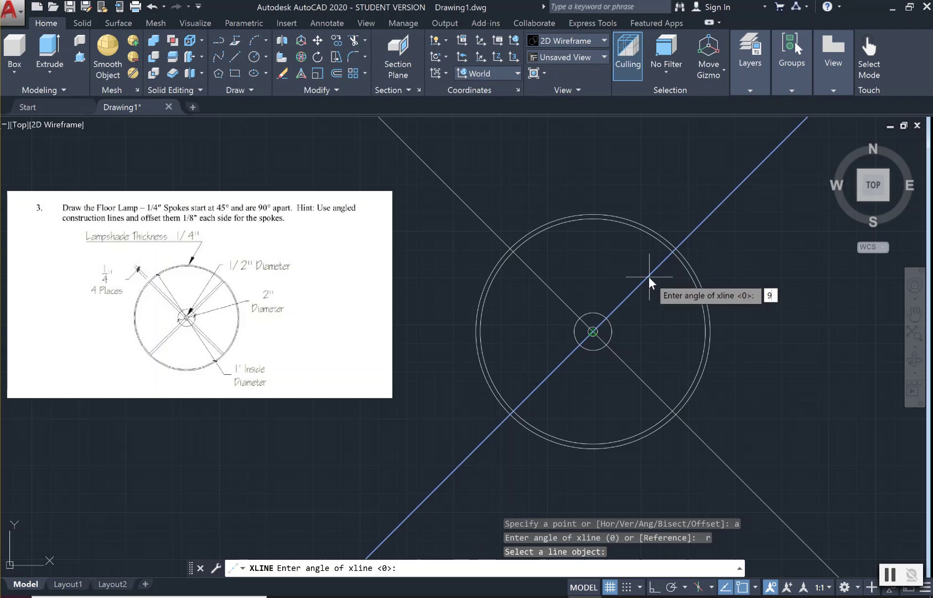
text(90)
key(Return)
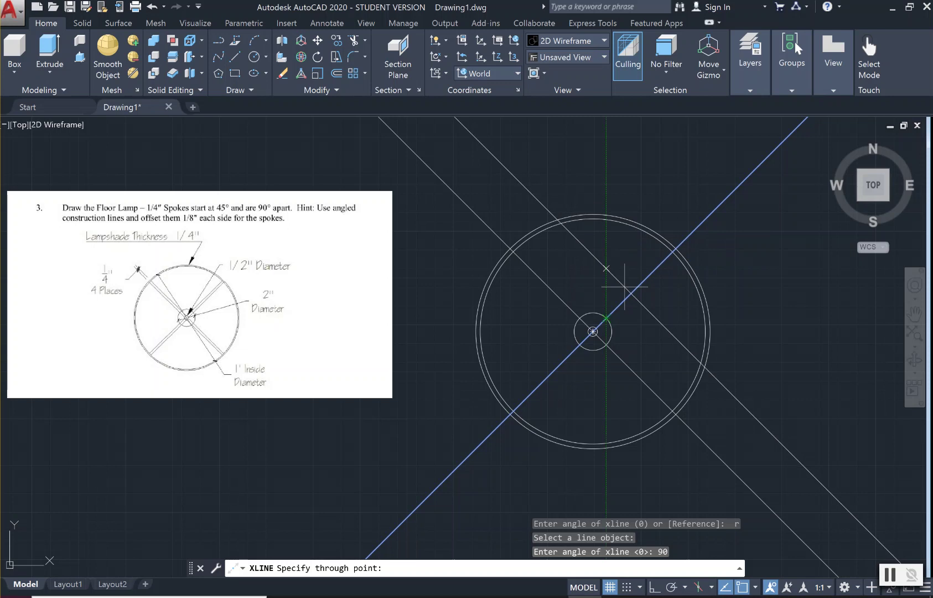
click(641, 318)
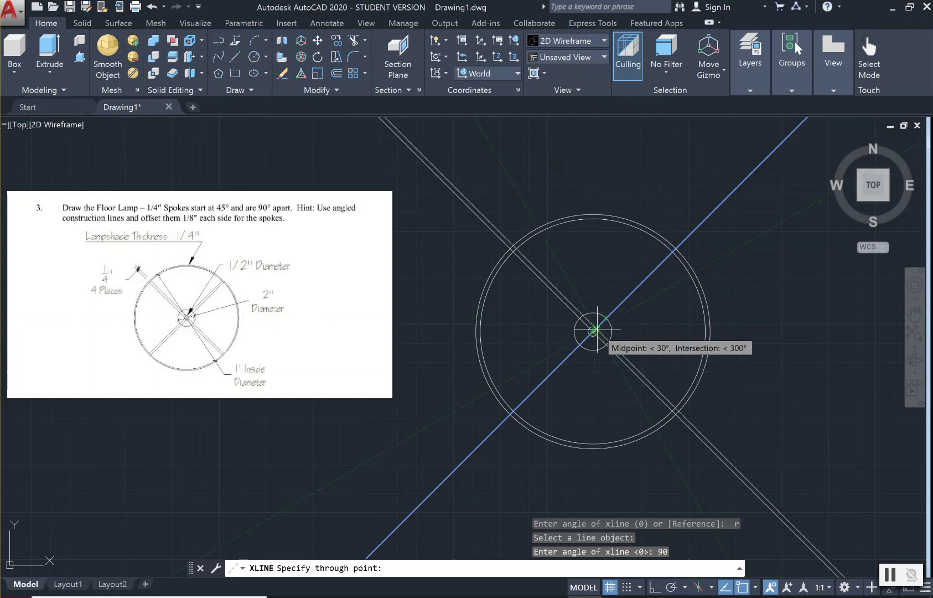
key(Escape)
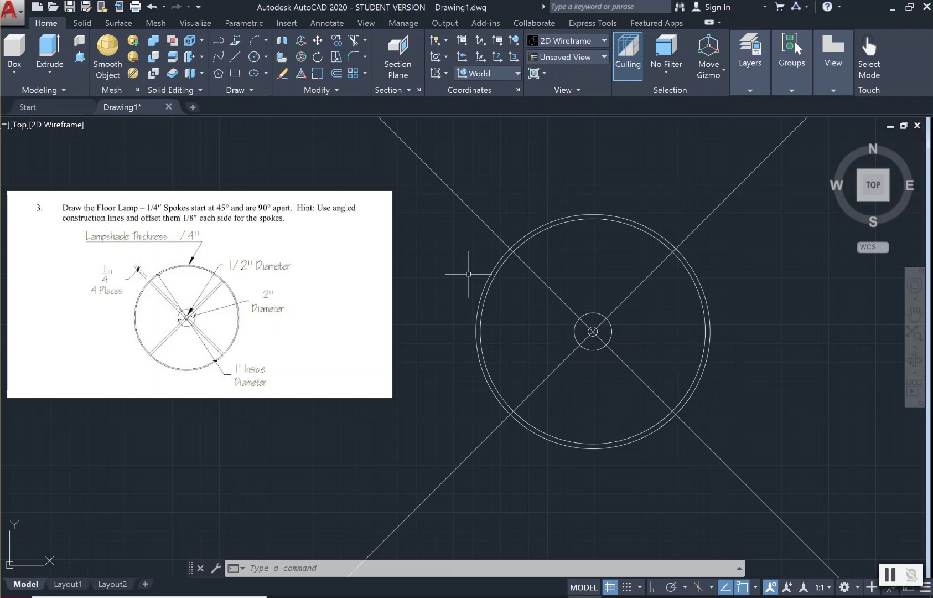
Offset the -45-degree construction line by 1/8" to both sides using the construction line's Offset option.
key(Return)
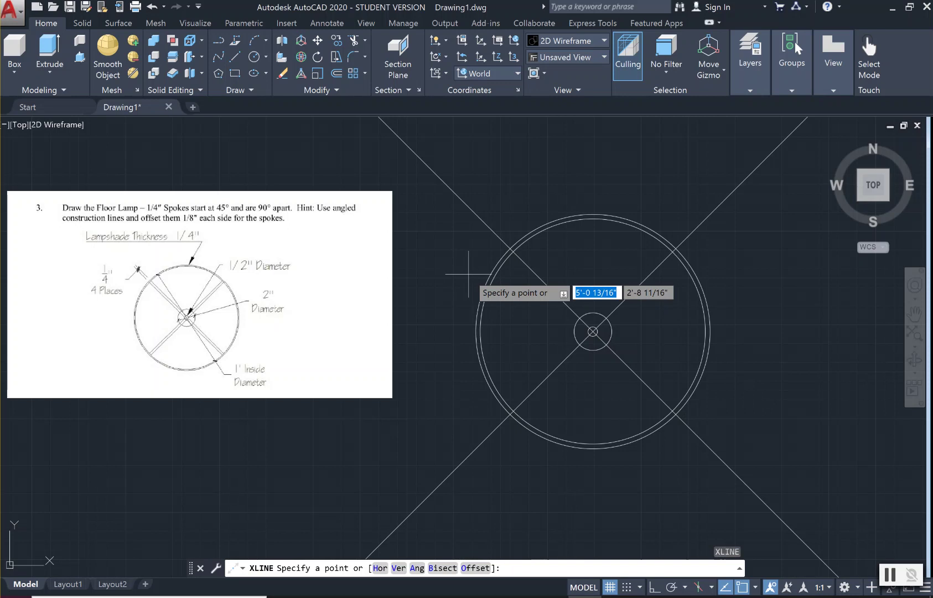
text(o)
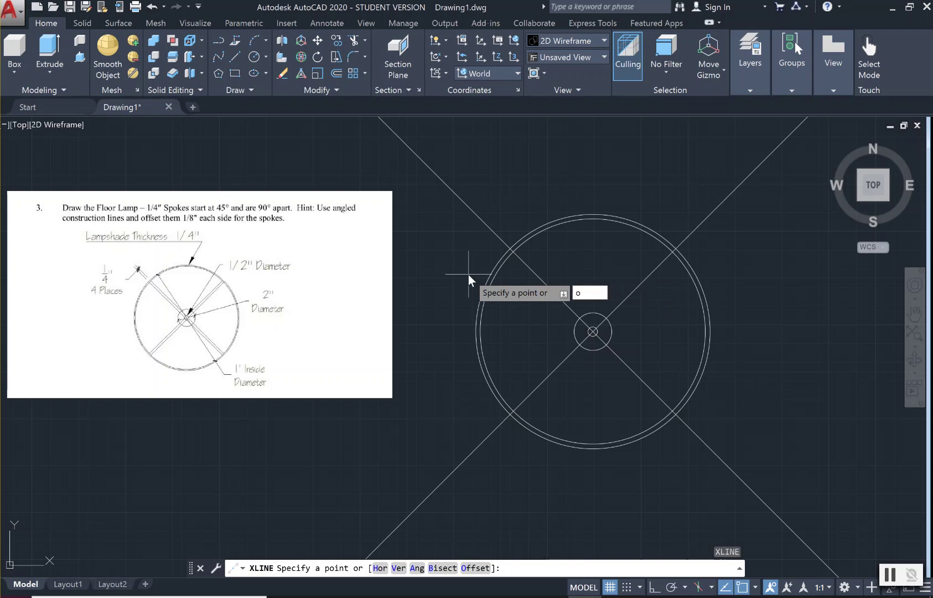
key(Return)
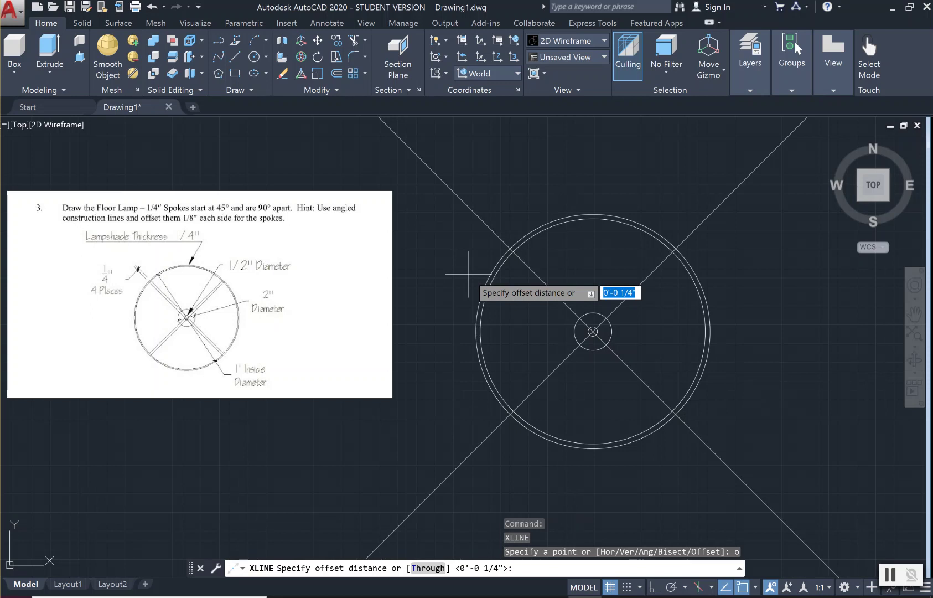
text(1/8)
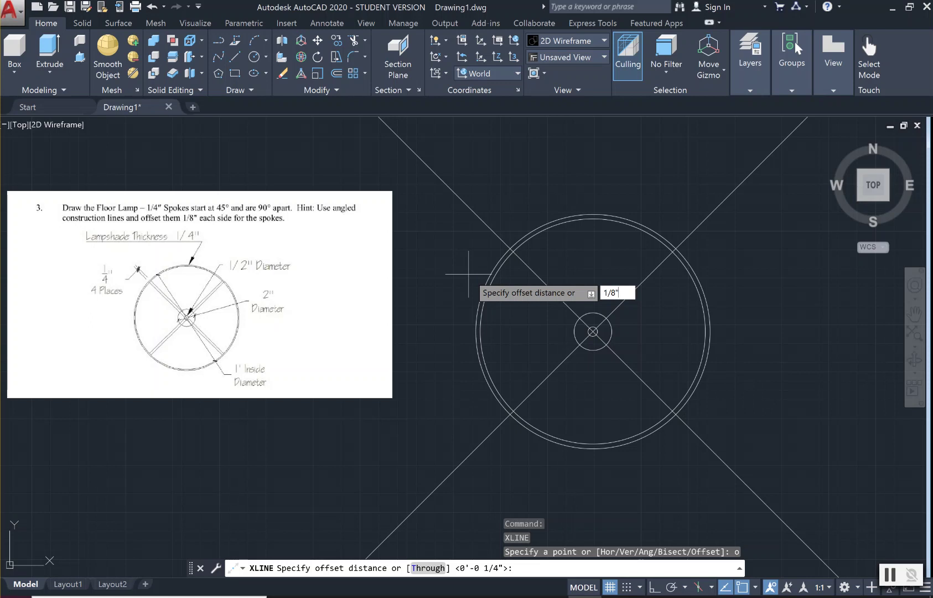
text(")
key(Return)
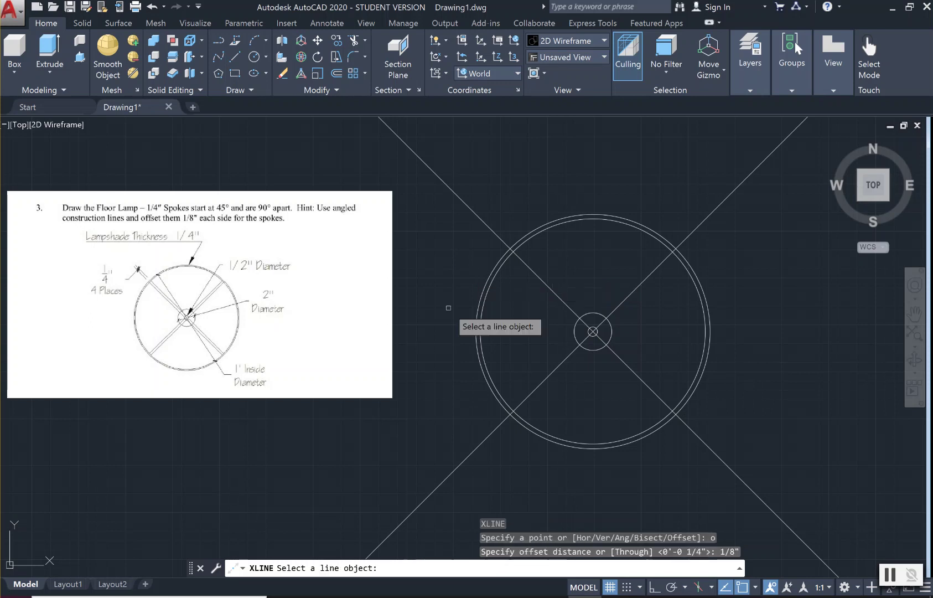
click(566, 299)
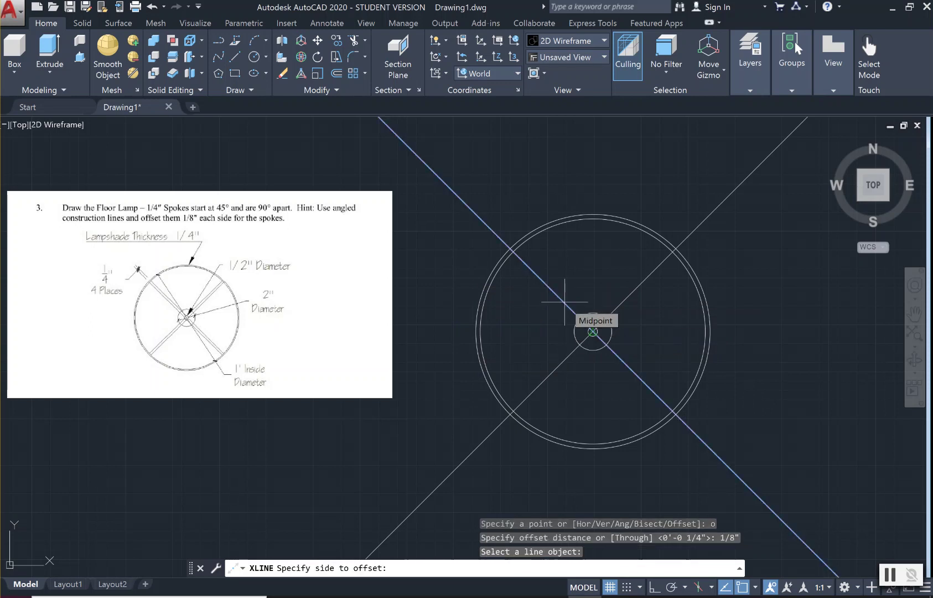
click(575, 275)
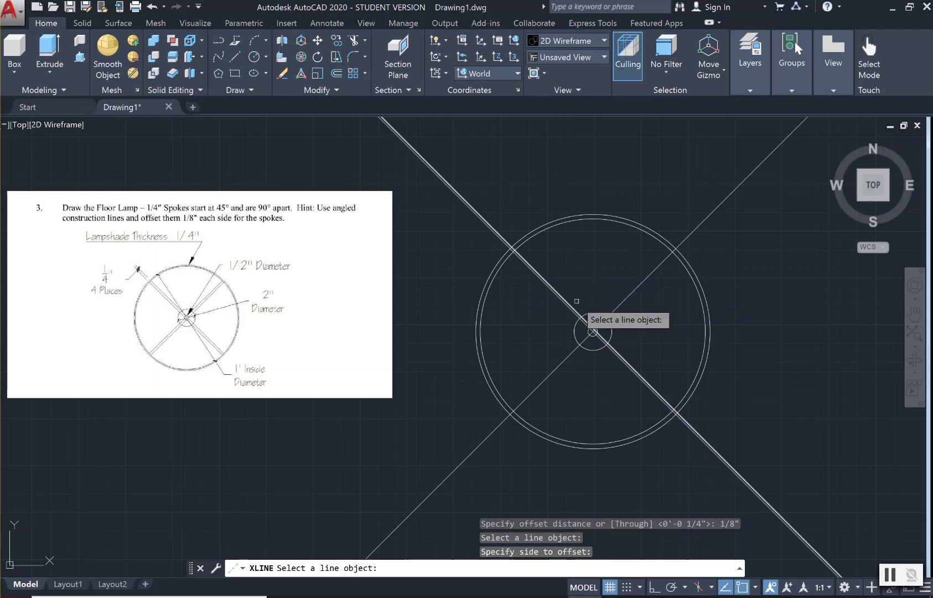
scroll(587, 308, up, 4)
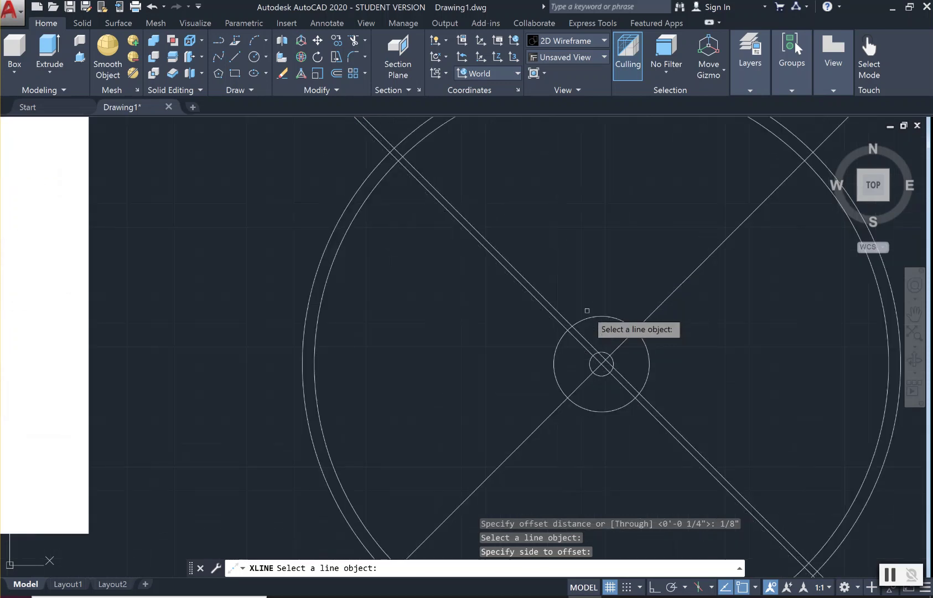
click(530, 296)
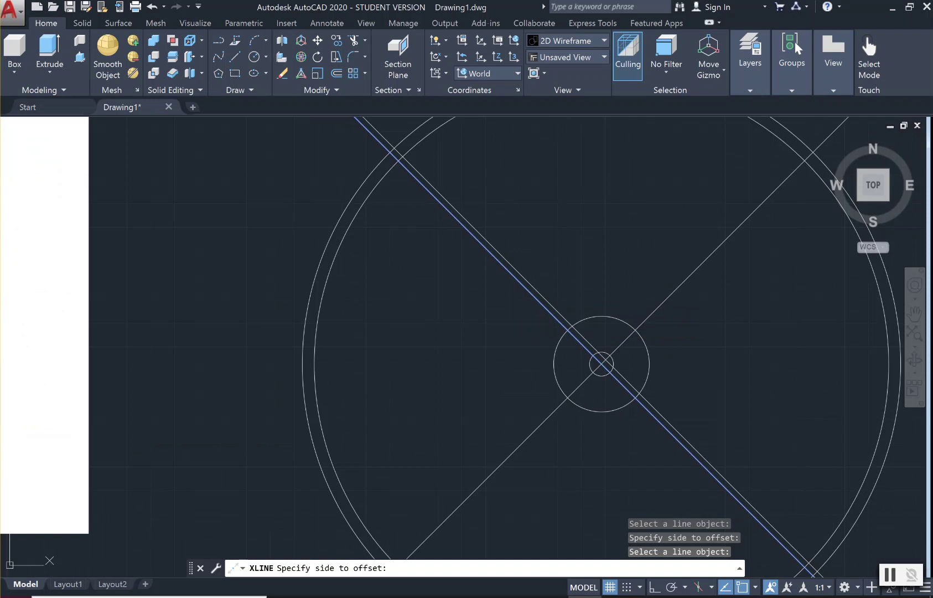
click(505, 311)
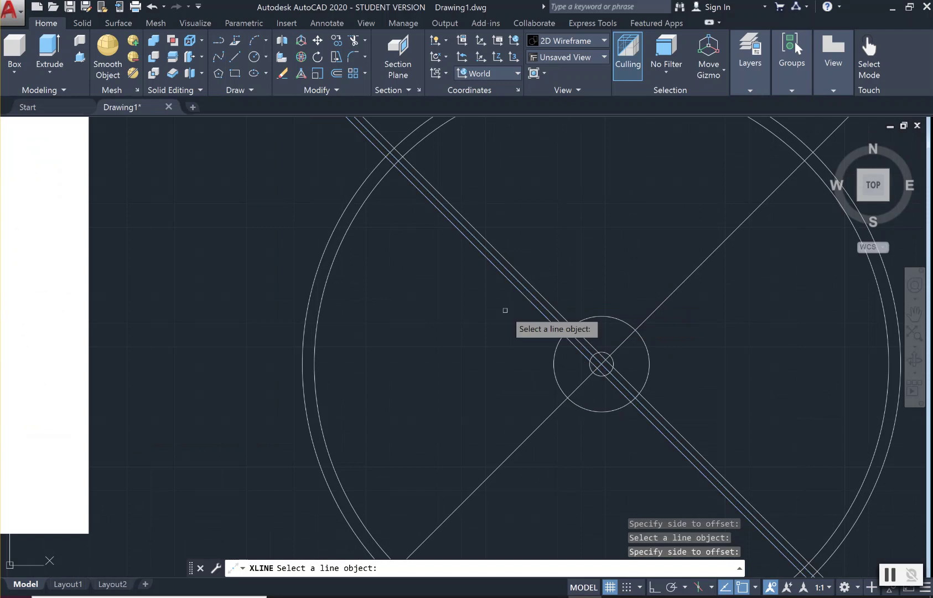
Offset the 45-degree construction line to both sides by the same 1/8" distance and finish the command.
click(699, 266)
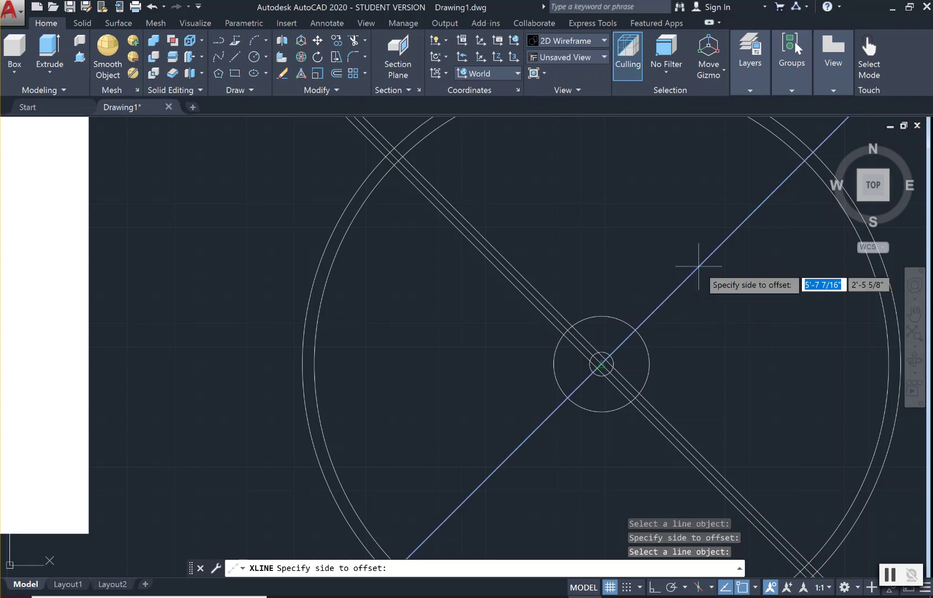
click(666, 259)
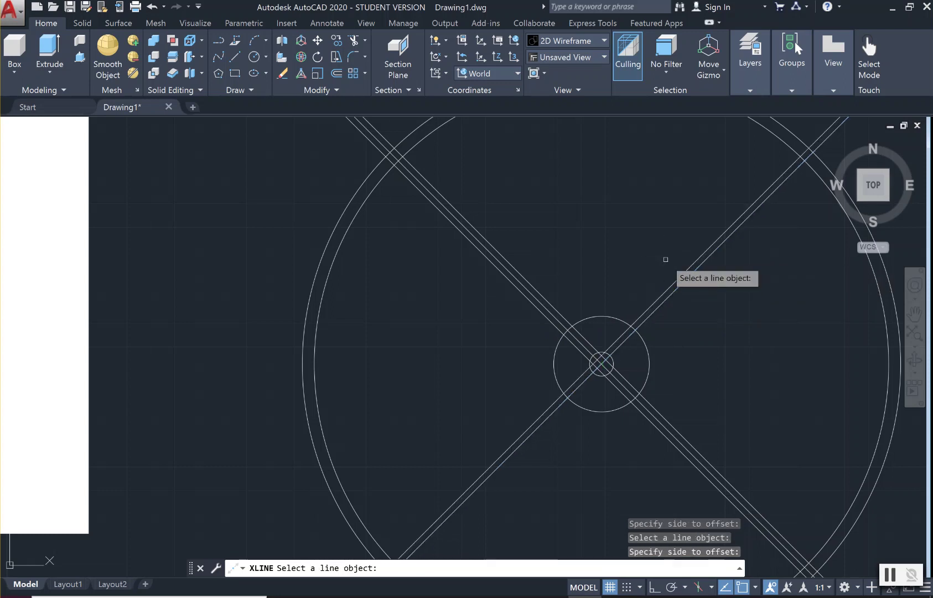
click(679, 286)
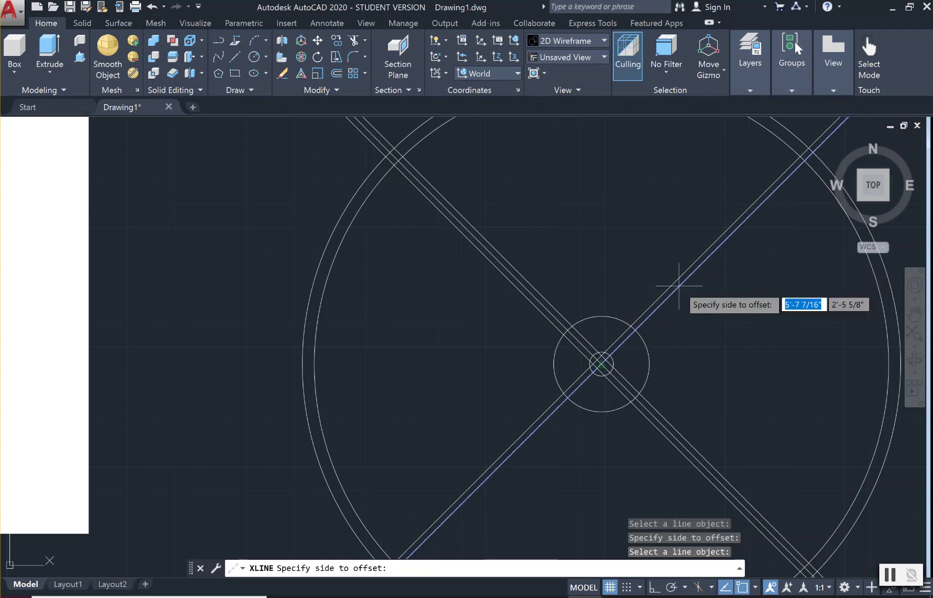
click(696, 314)
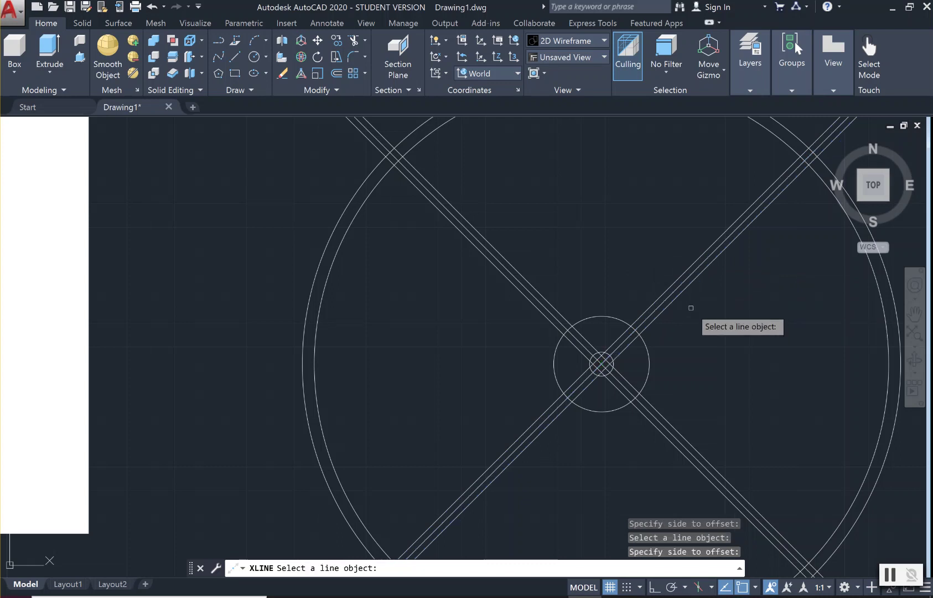
key(Return)
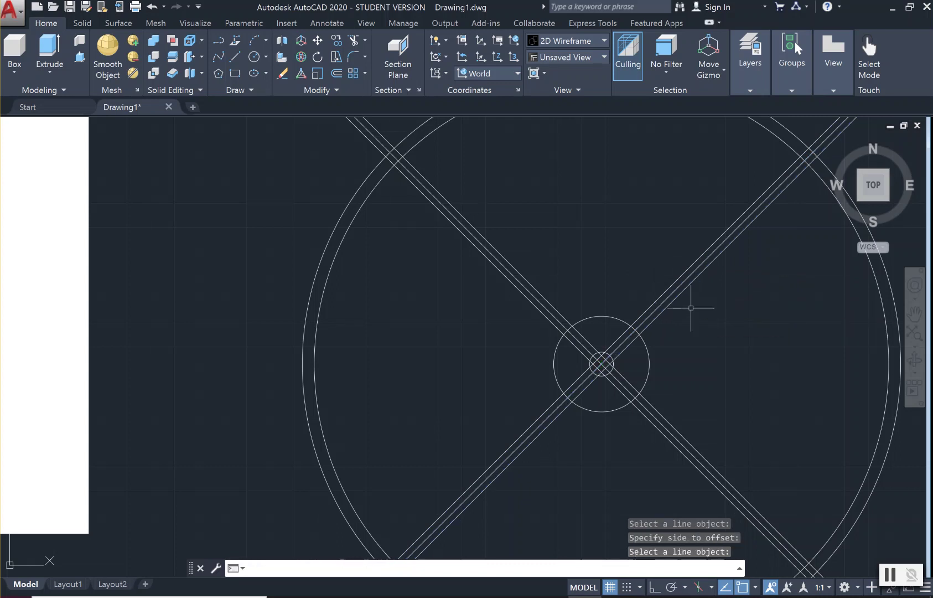
scroll(551, 293, down, 4)
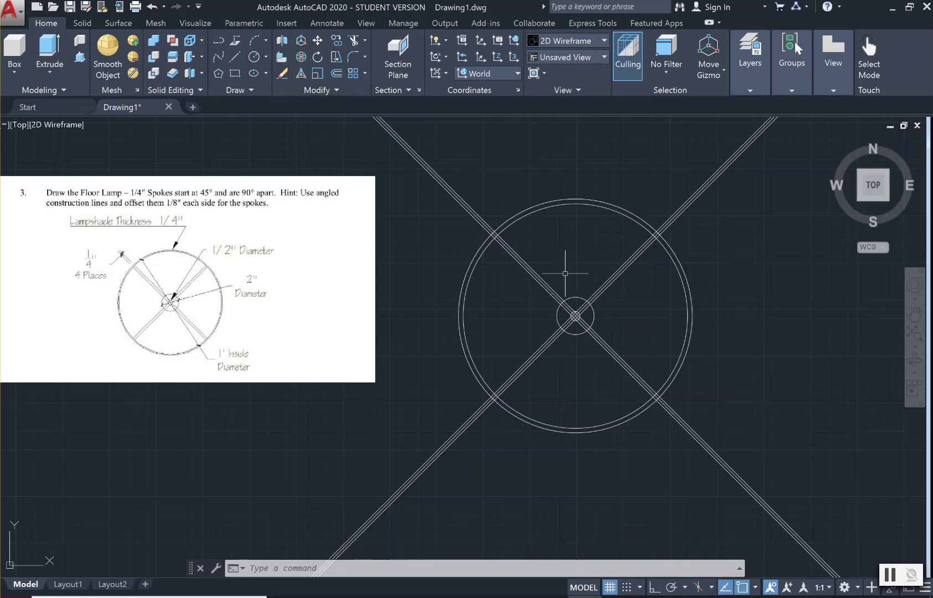
scroll(568, 276, up, 2)
scroll(568, 276, down, 2)
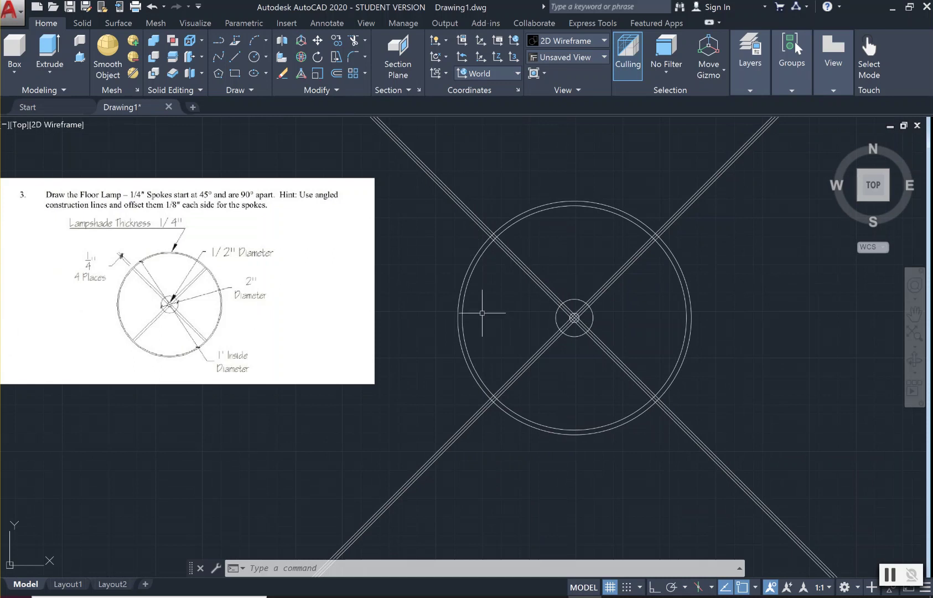
scroll(482, 312, up, 2)
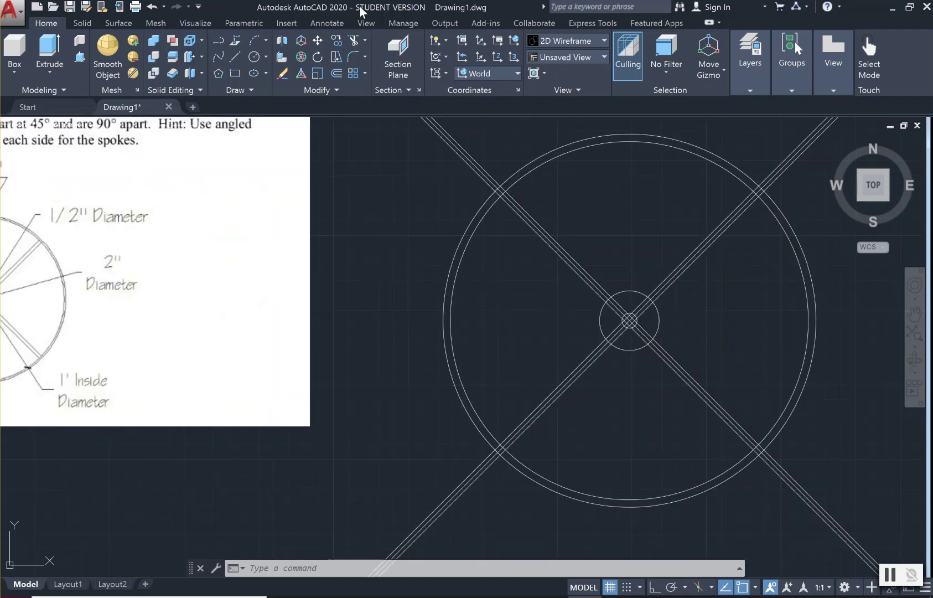
click(283, 75)
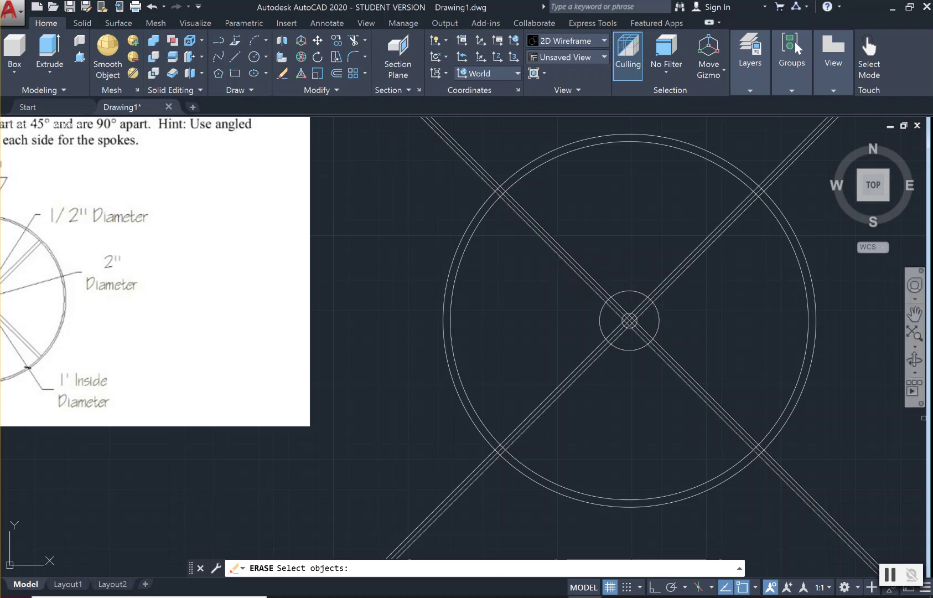
click(914, 314)
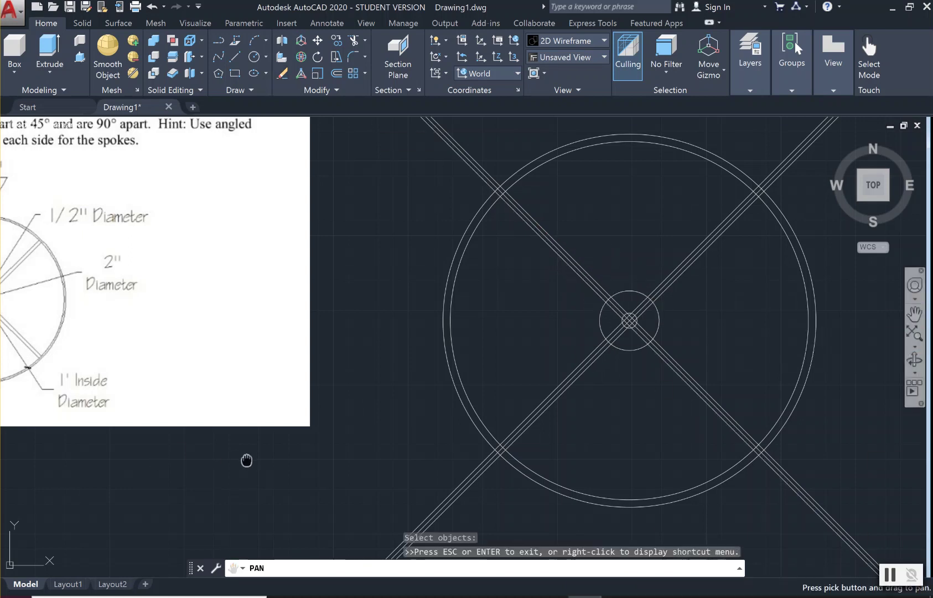
click(246, 460)
key(Escape)
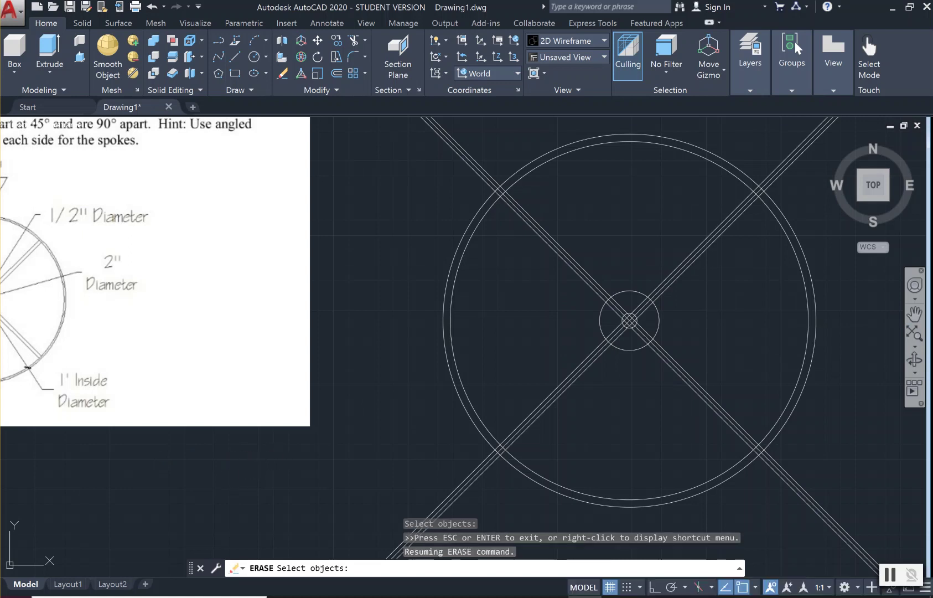
drag(256, 476, 256, 476)
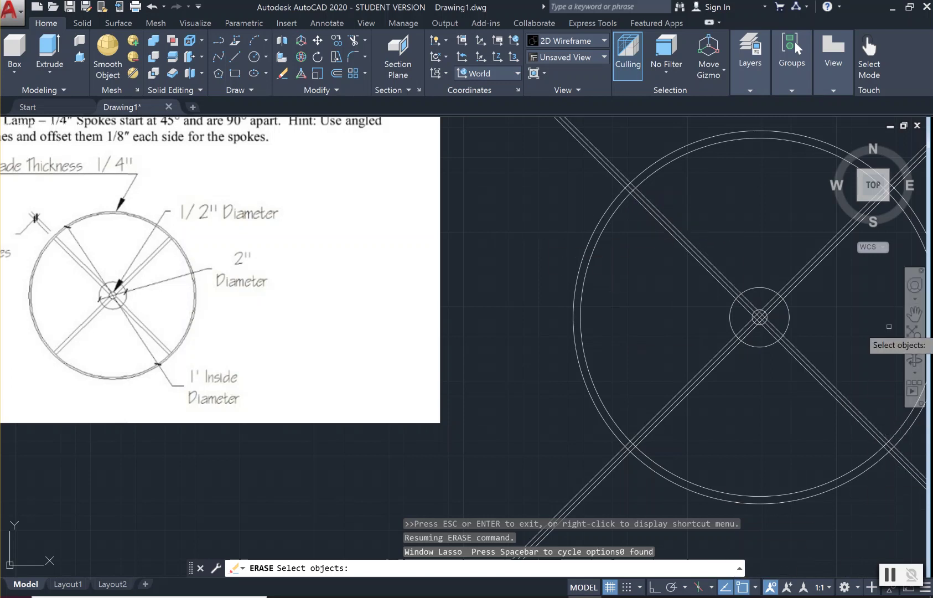
click(915, 316)
drag(334, 347, 394, 352)
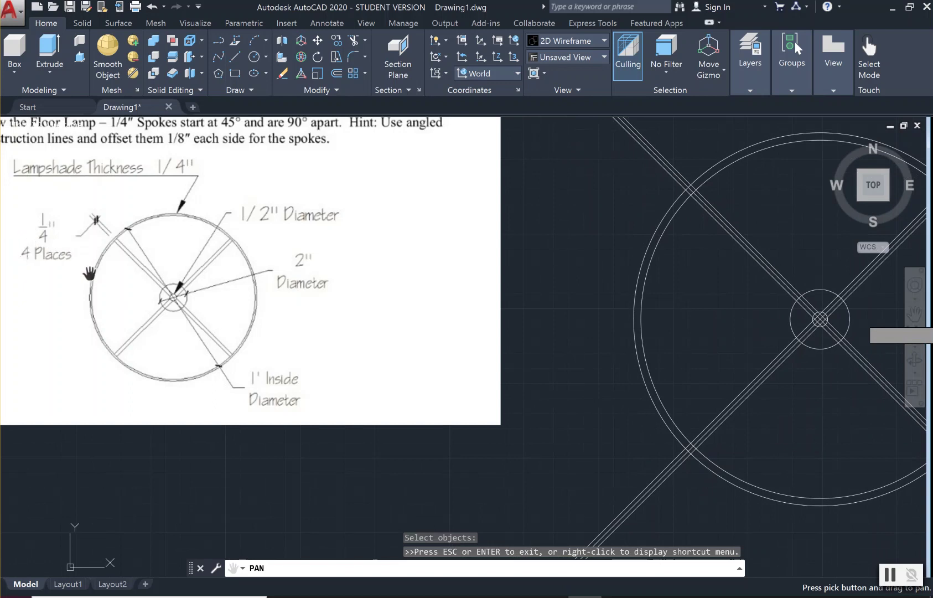
drag(799, 408, 766, 406)
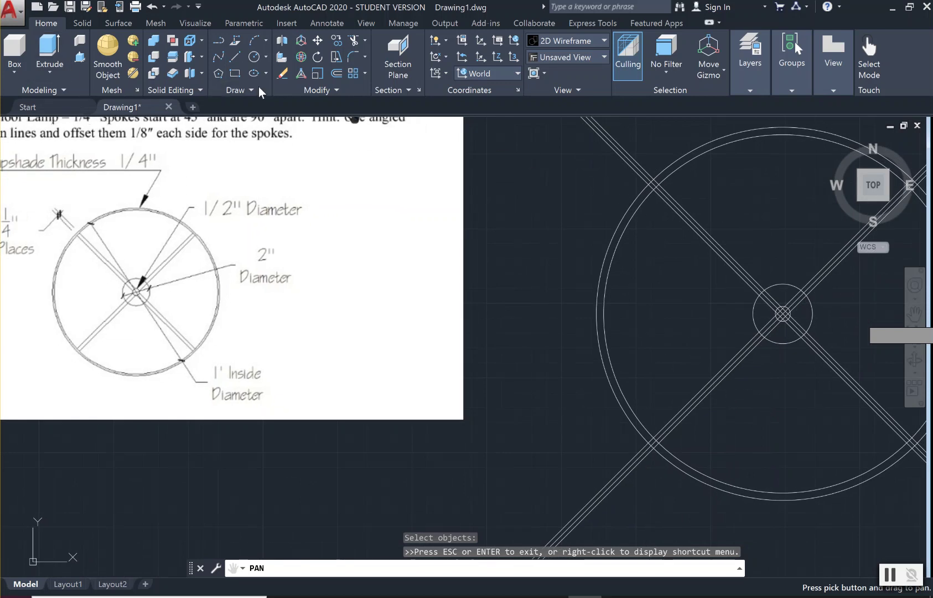
click(283, 73)
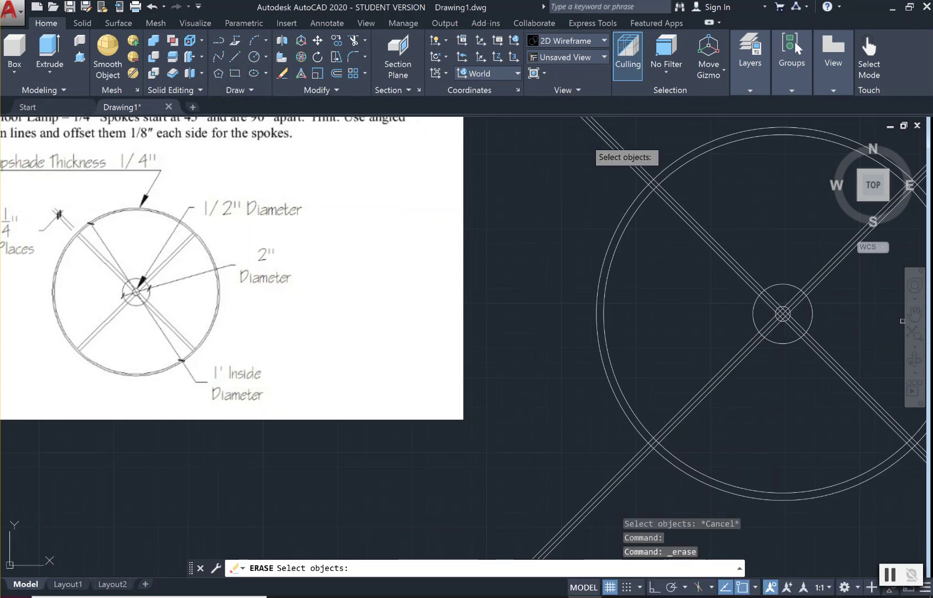
click(766, 295)
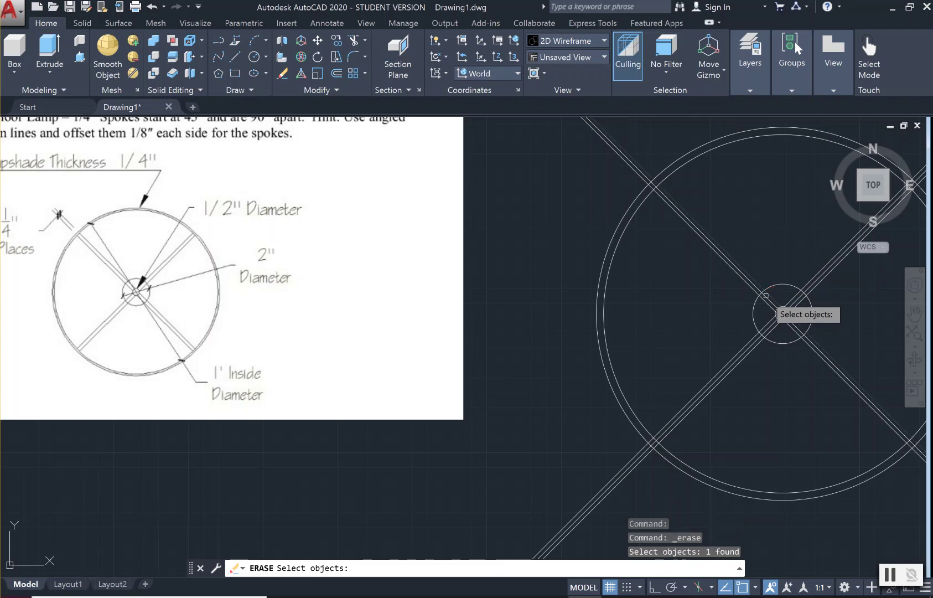
key(Escape)
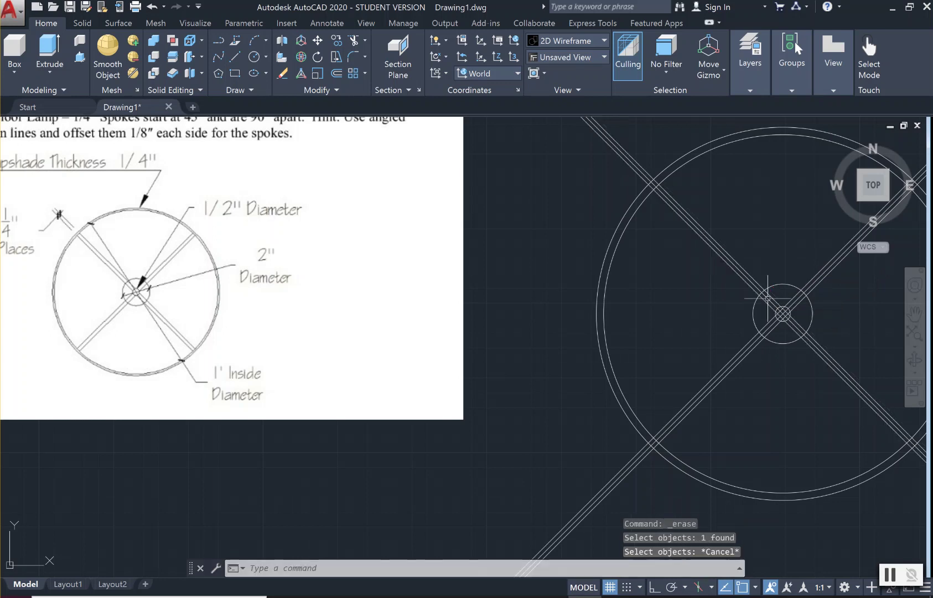
Erase the original 45-degree and -45-degree center construction lines, keeping only their offset lines on both sides.
key(Return)
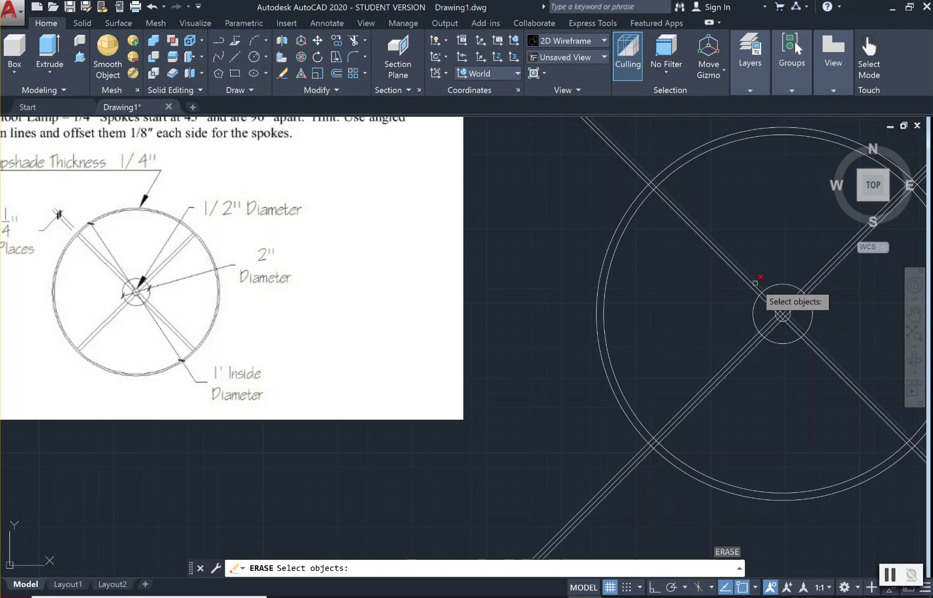
click(756, 286)
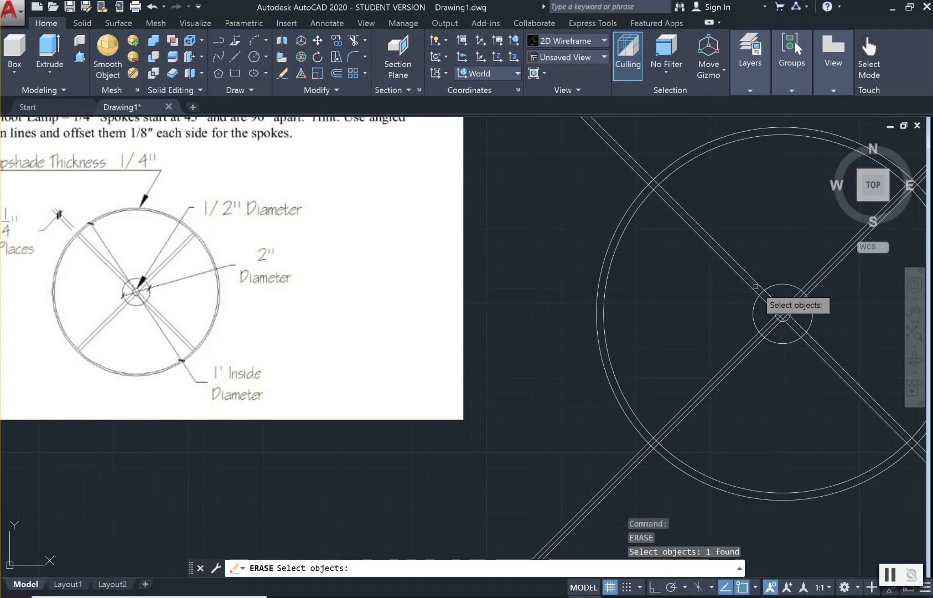
scroll(759, 343, up, 4)
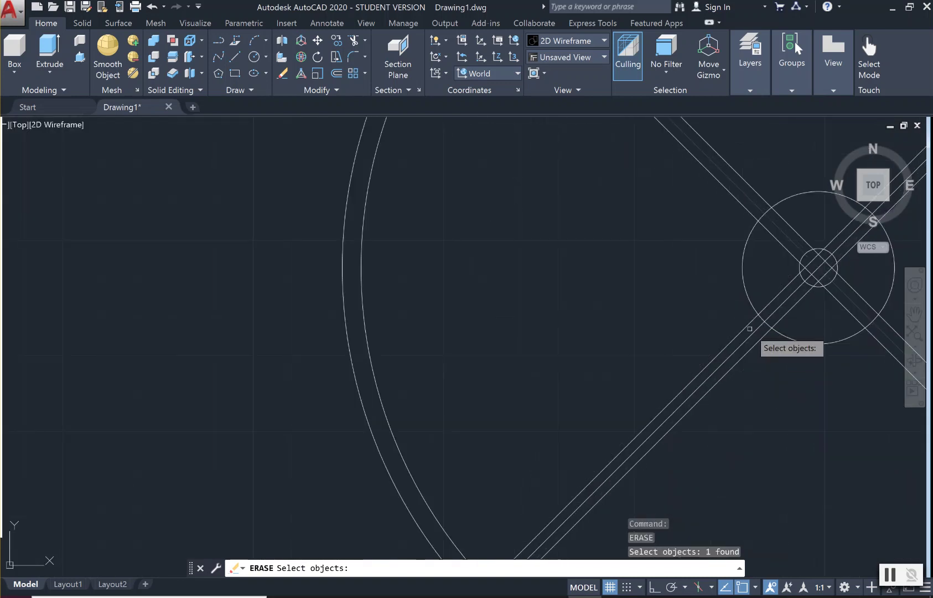
click(748, 337)
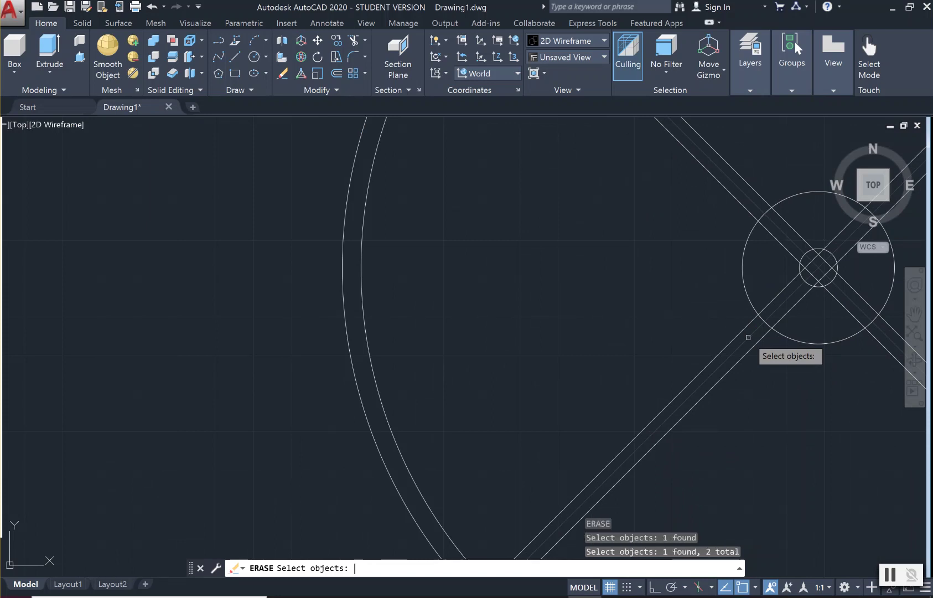
key(Return)
scroll(796, 310, down, 1)
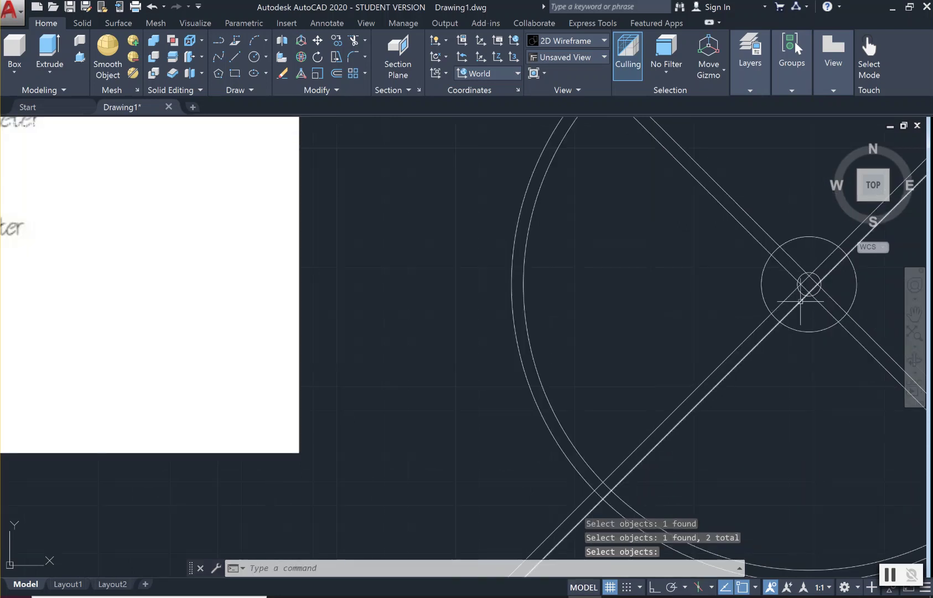
scroll(843, 288, down, 1)
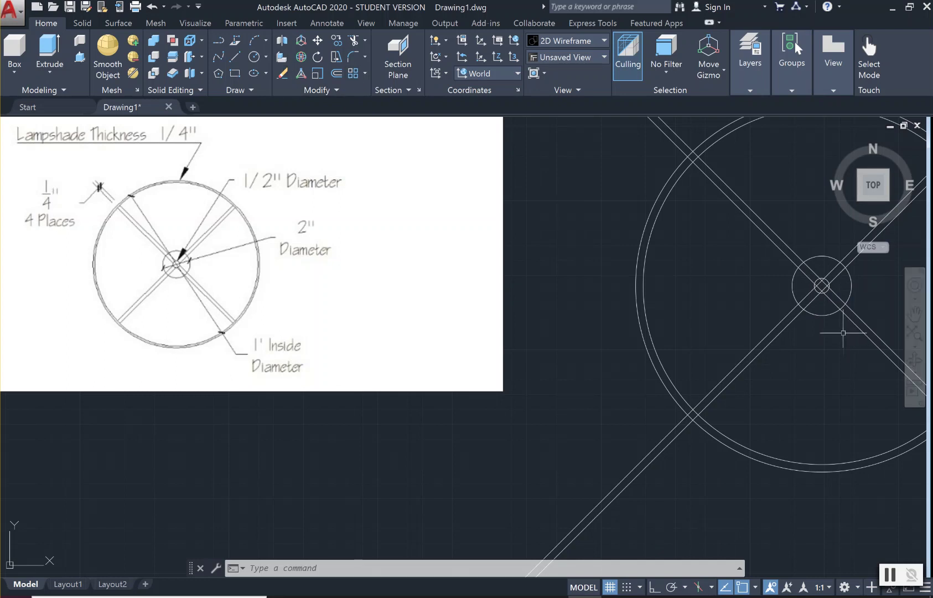
click(354, 43)
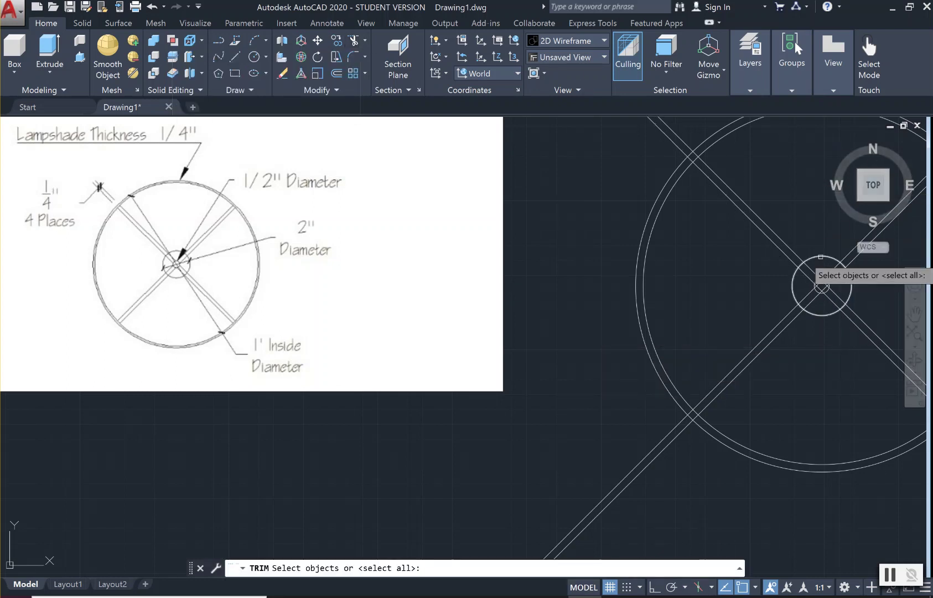
scroll(820, 285, up, 2)
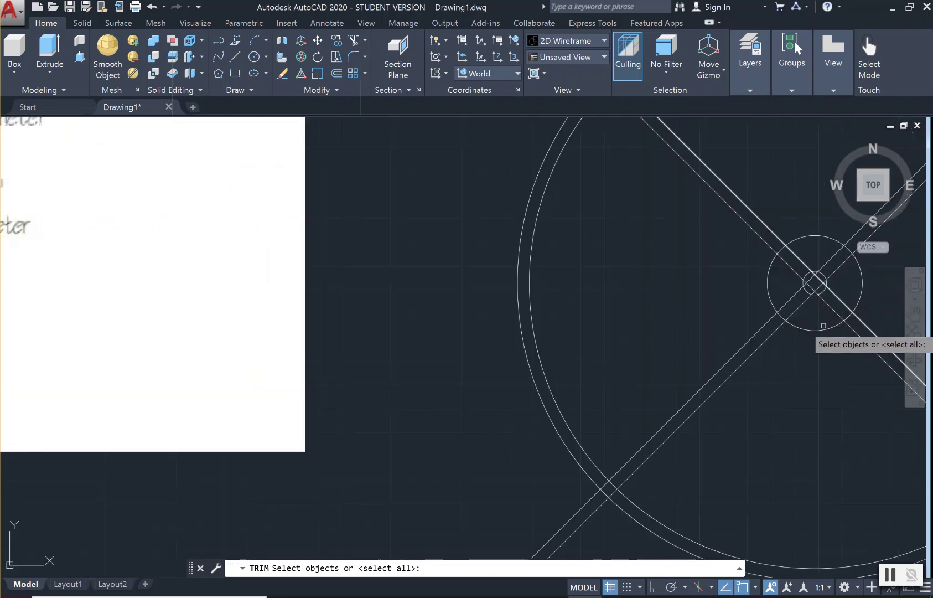
mouse_move(820, 320)
mouse_down()
mouse_move(818, 288)
mouse_move(858, 299)
mouse_up()
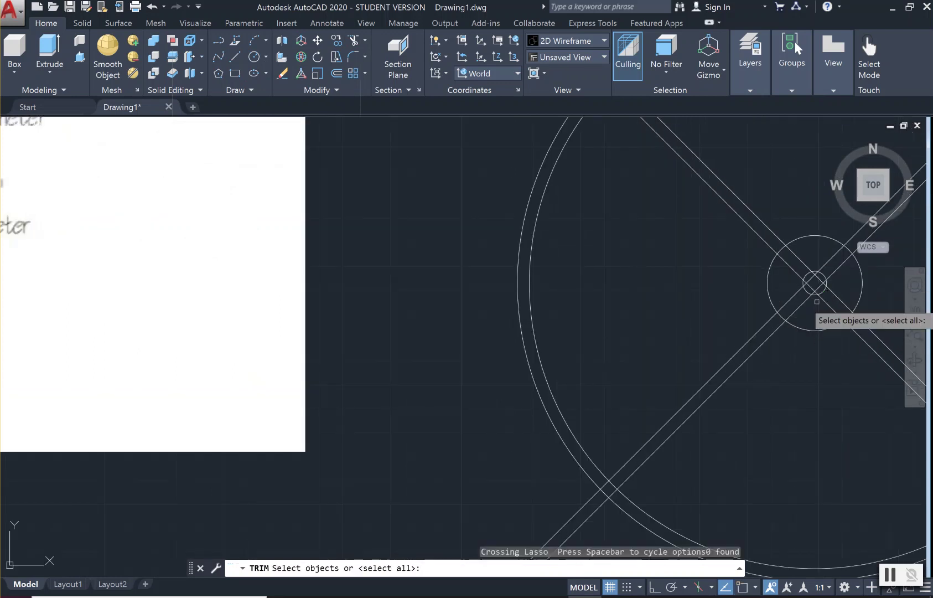
click(860, 295)
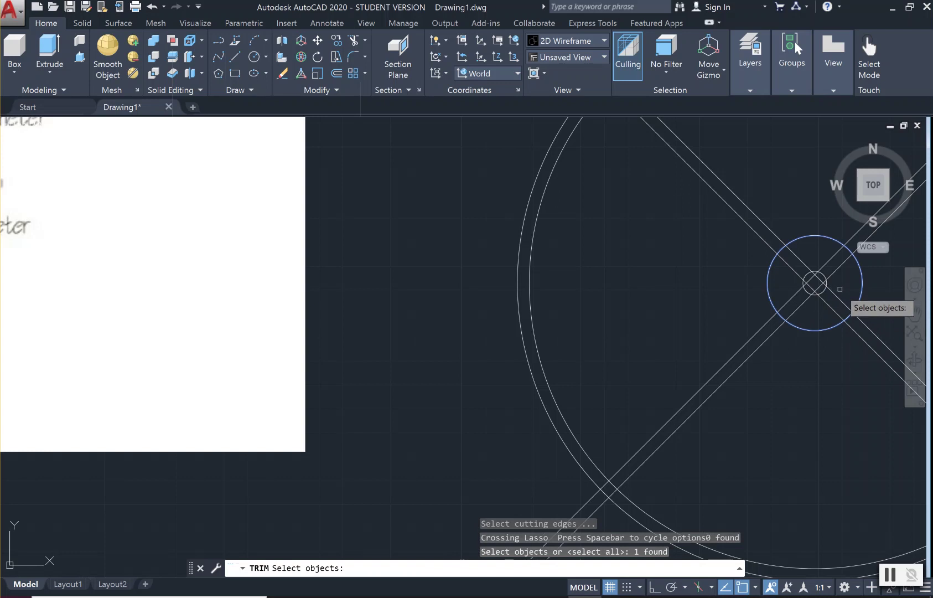
click(840, 287)
key(Escape)
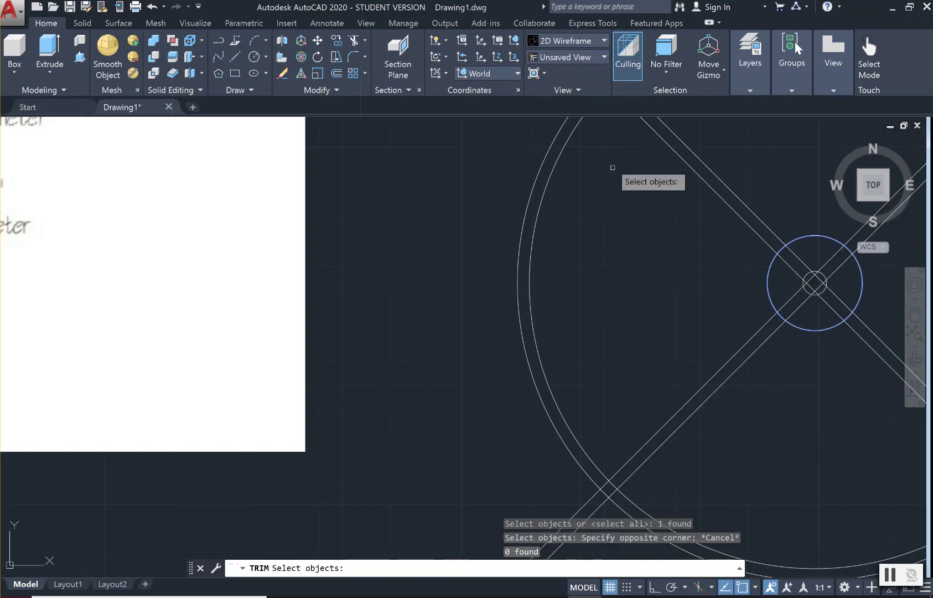
click(355, 42)
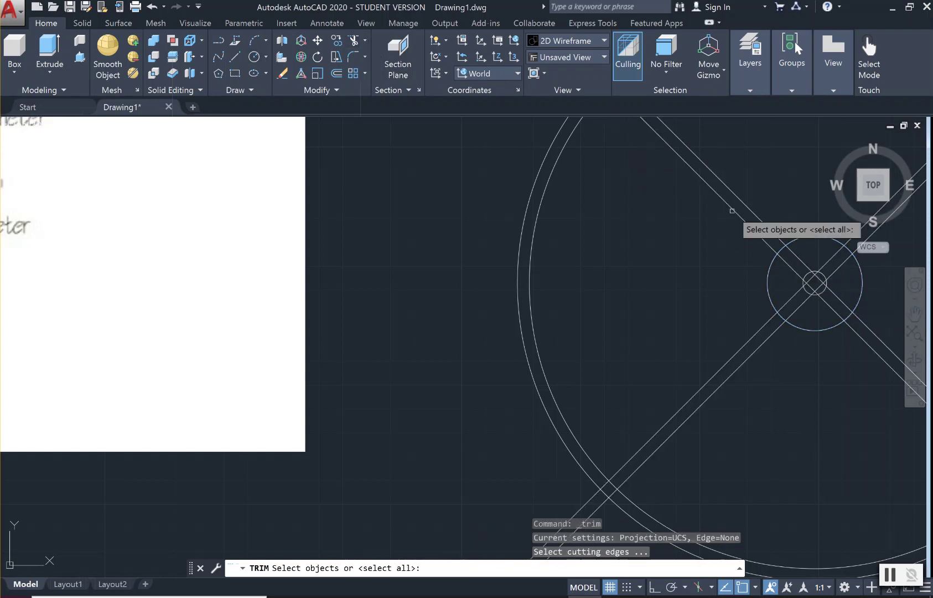
click(849, 296)
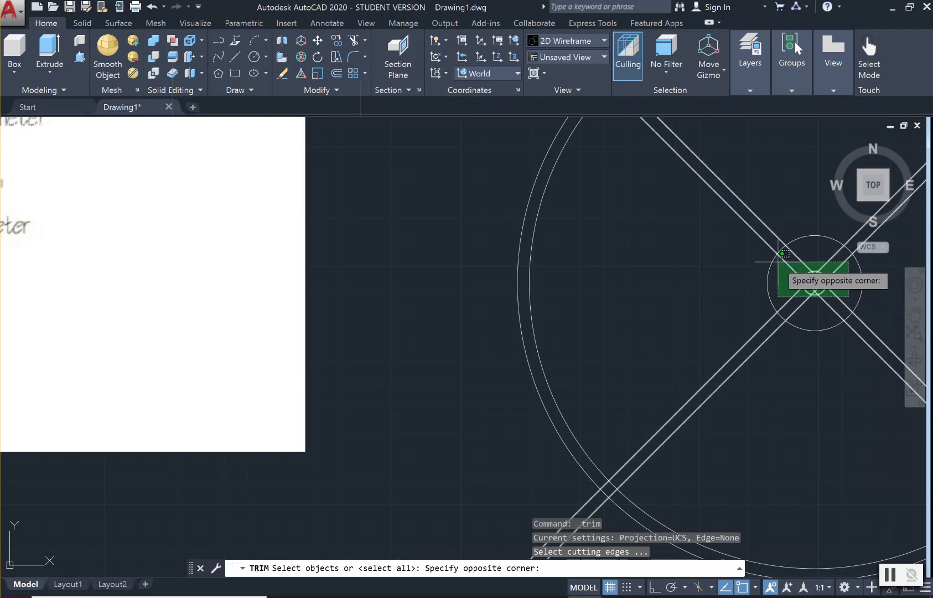
click(794, 249)
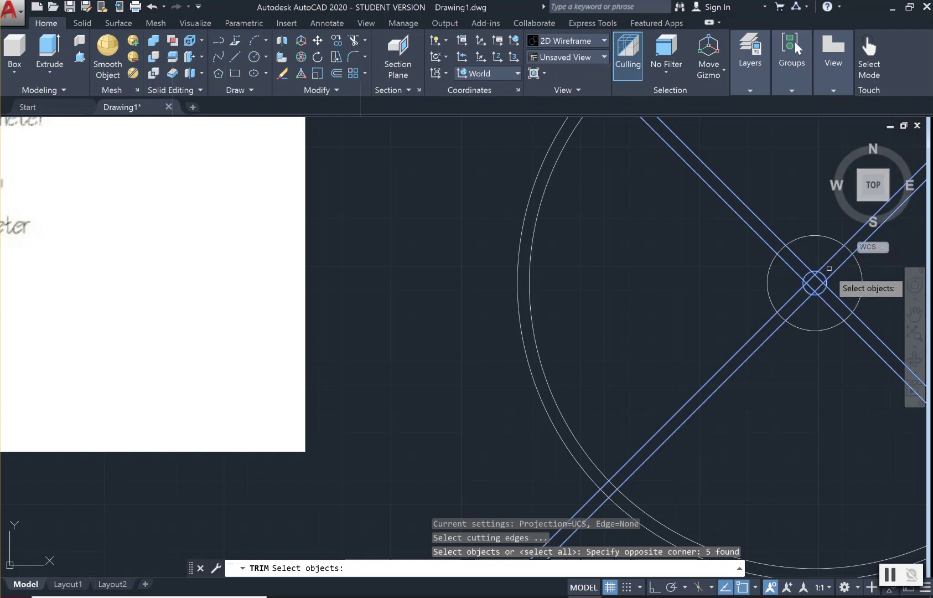
scroll(827, 279, up, 2)
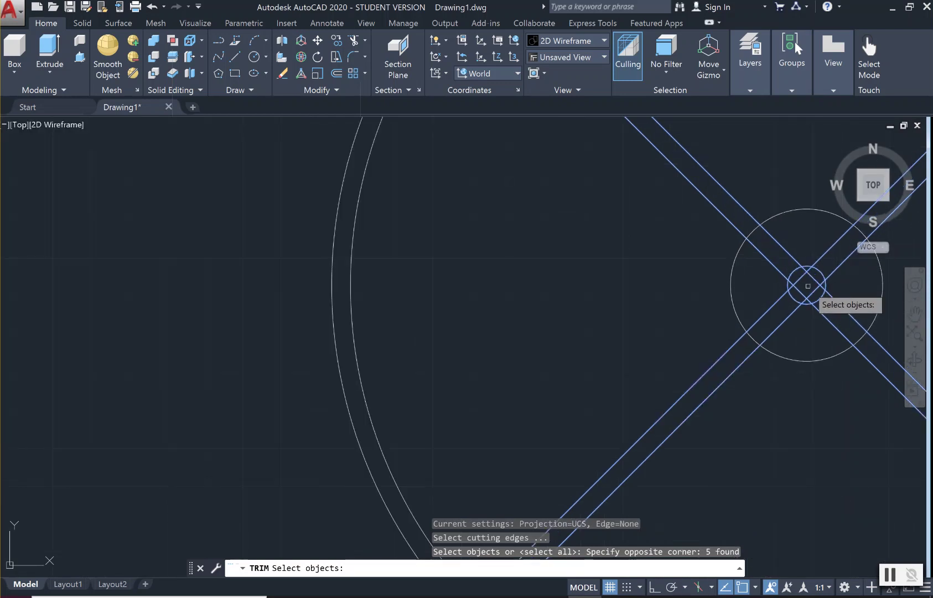
scroll(857, 276, up, 2)
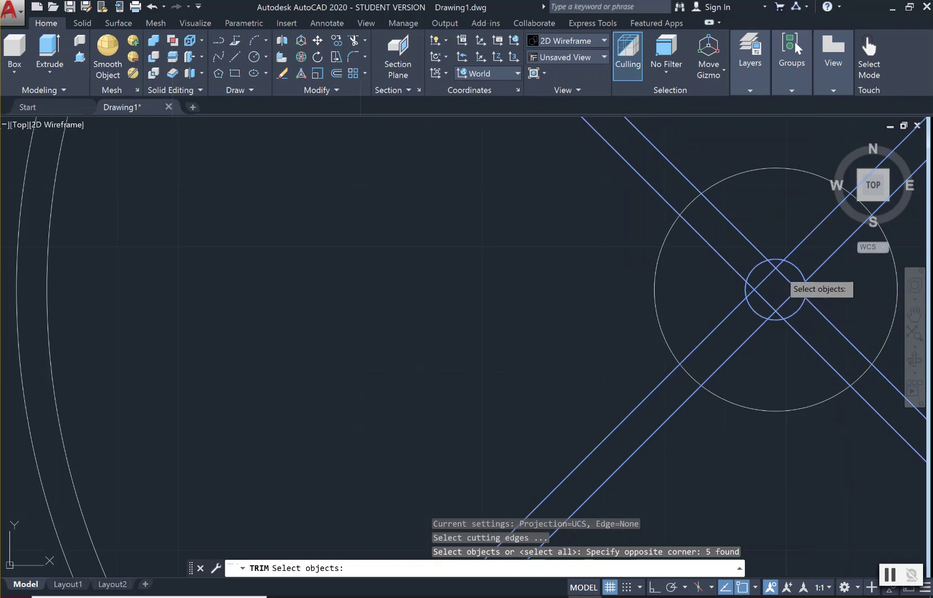
click(775, 271)
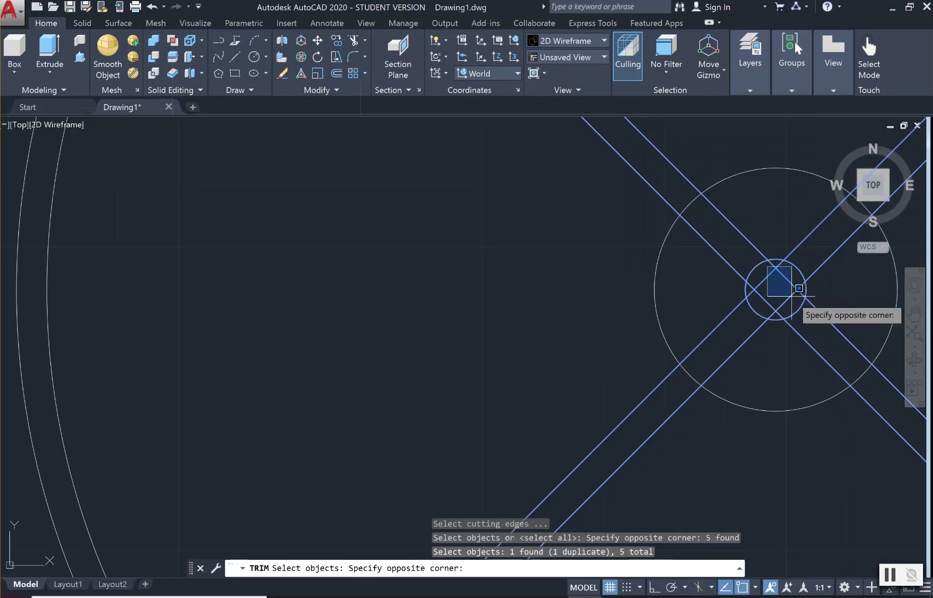
click(789, 285)
click(782, 280)
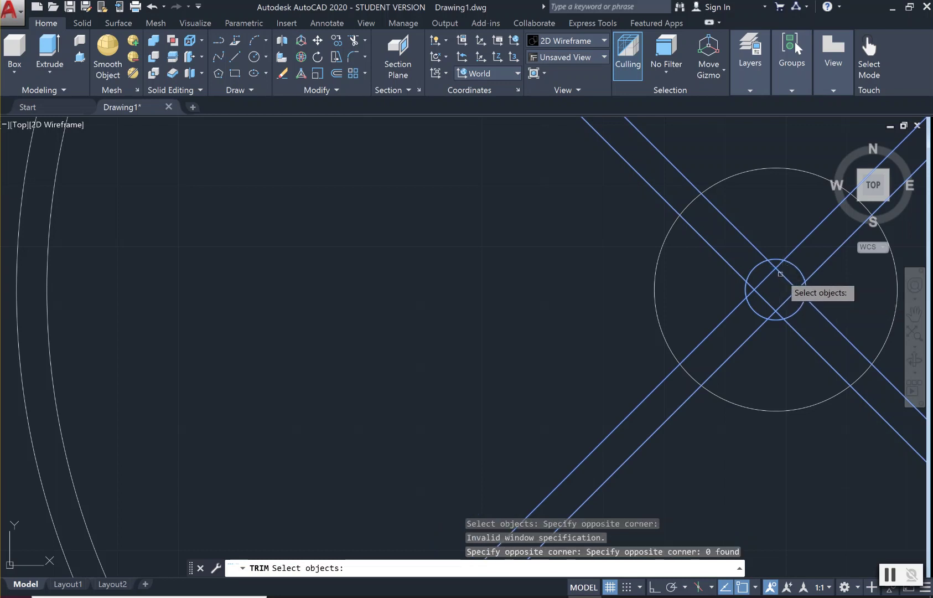
click(779, 270)
click(778, 267)
click(769, 271)
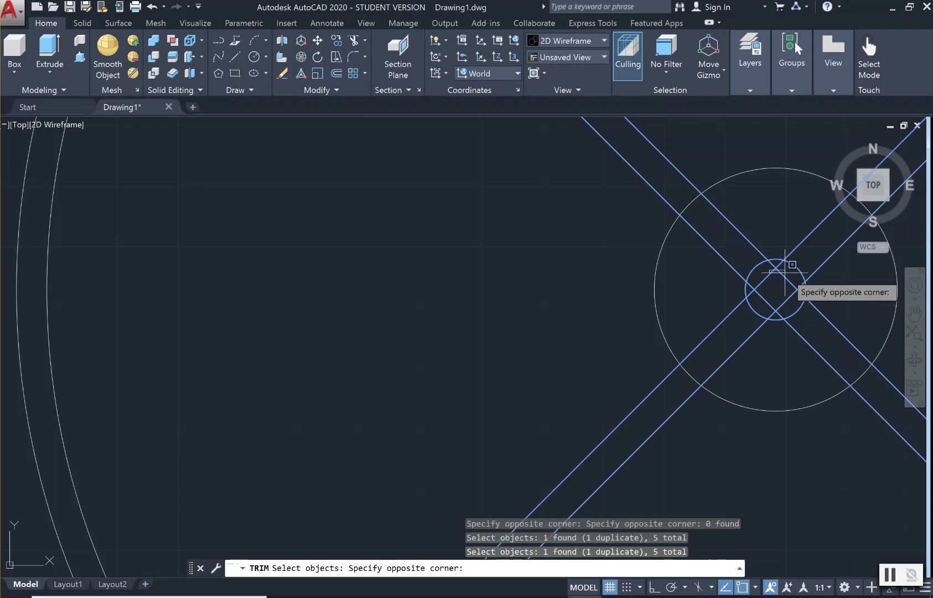
key(Escape)
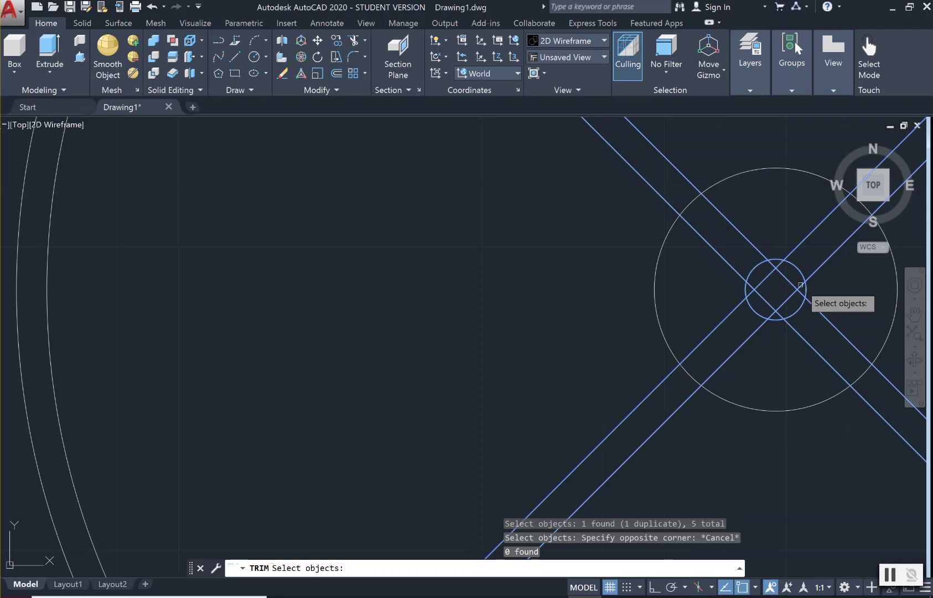
key(Escape)
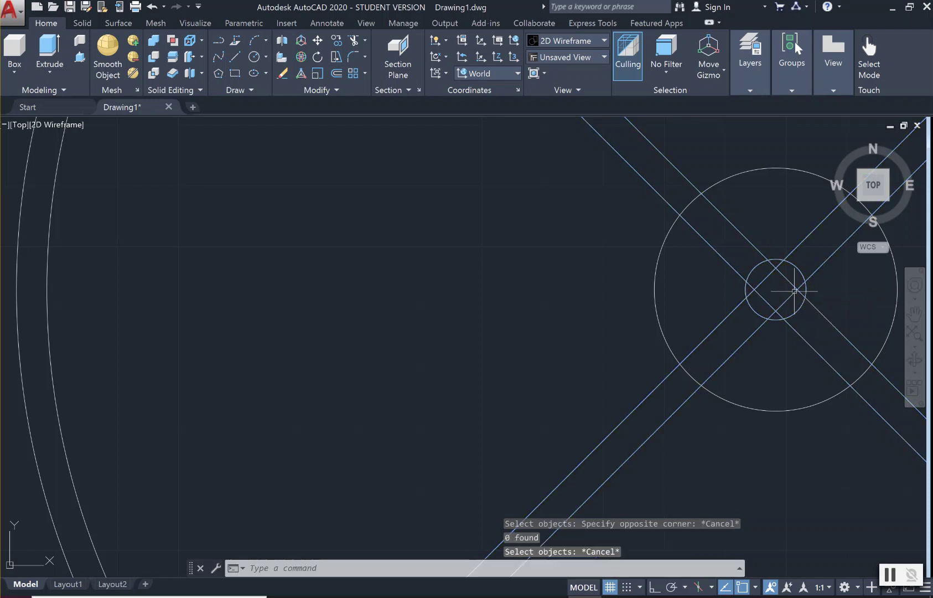
Trim away all the offset spoke lines inside the 1/2" center circle, using that circle and the offset lines as cutting edges.
click(832, 326)
click(723, 247)
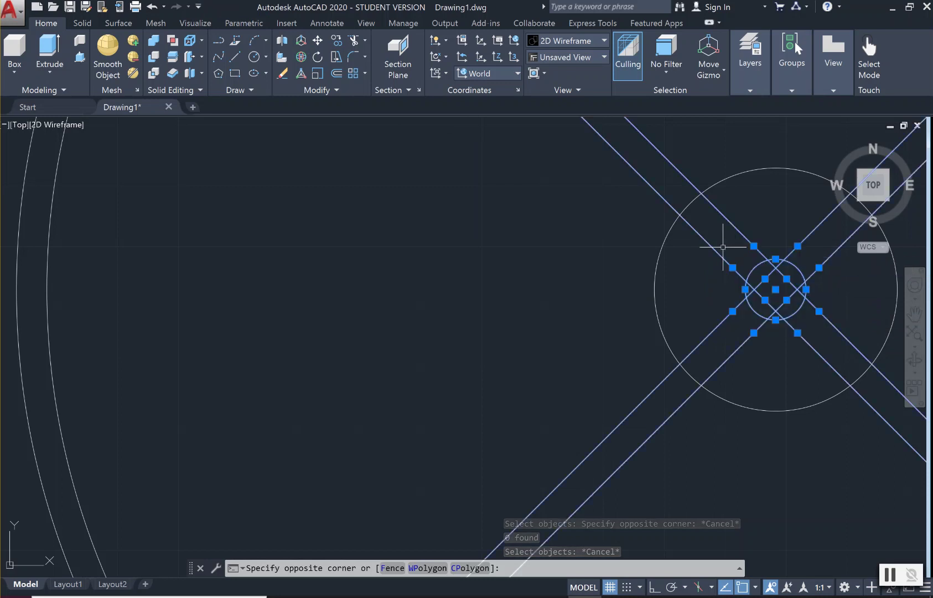
click(353, 42)
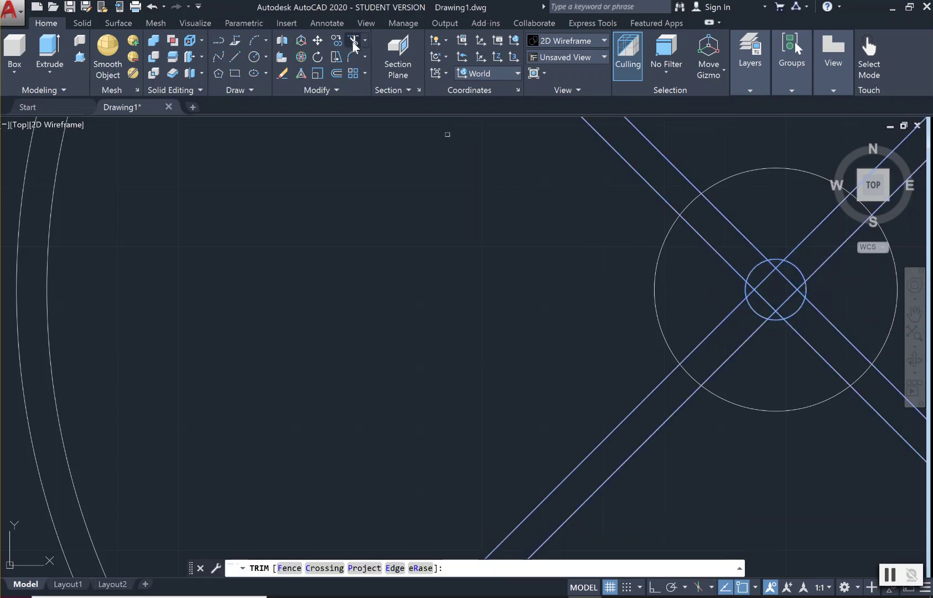
click(790, 297)
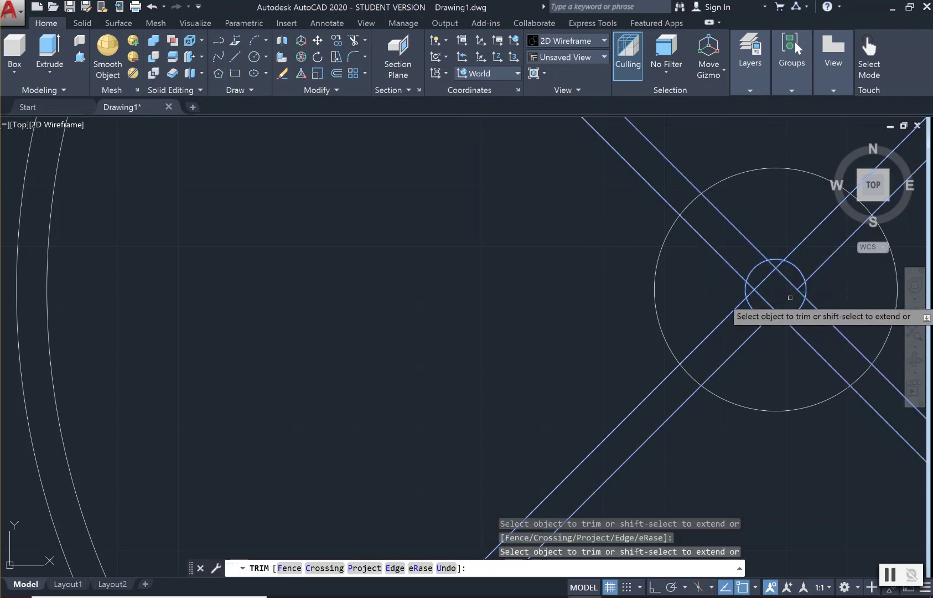
click(766, 275)
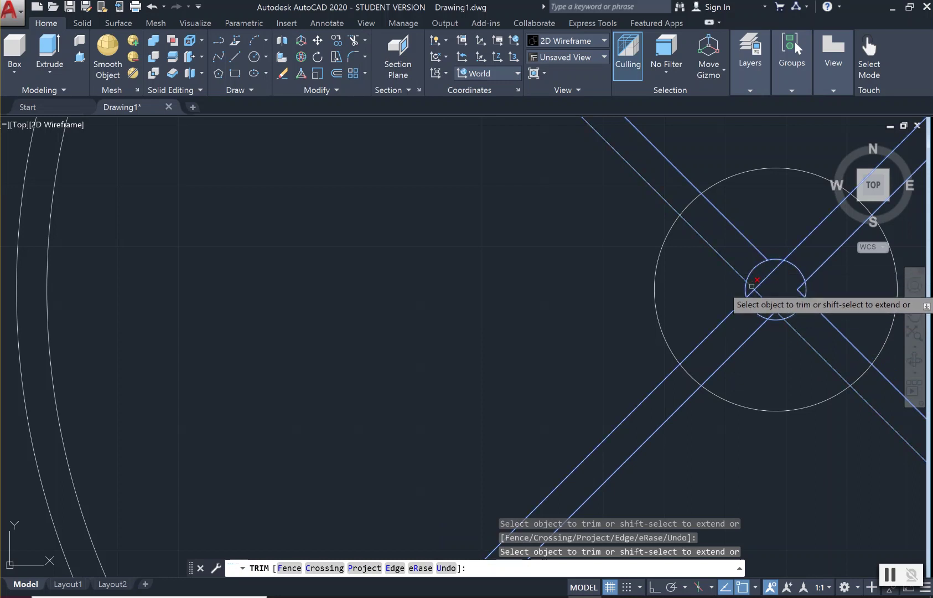
click(760, 310)
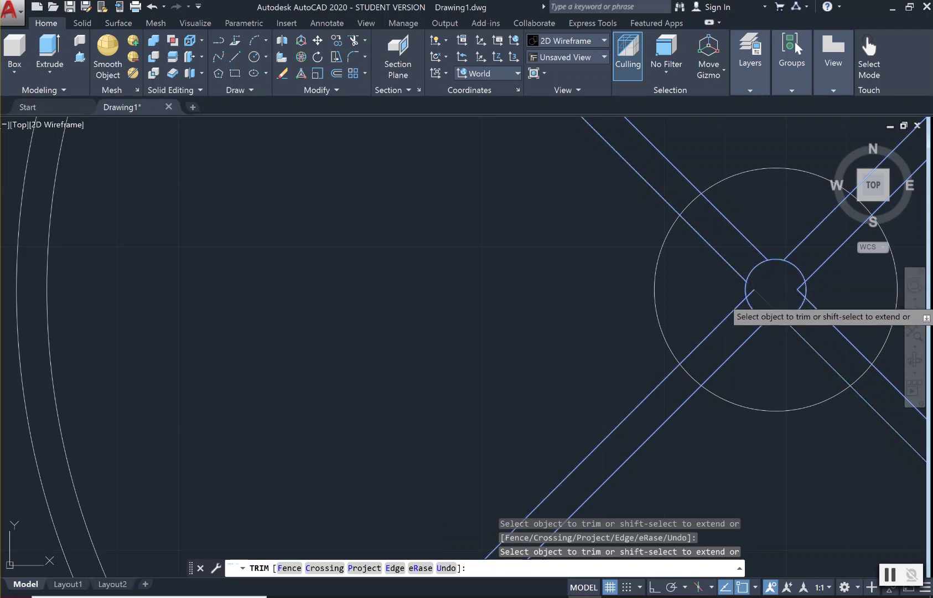
click(765, 303)
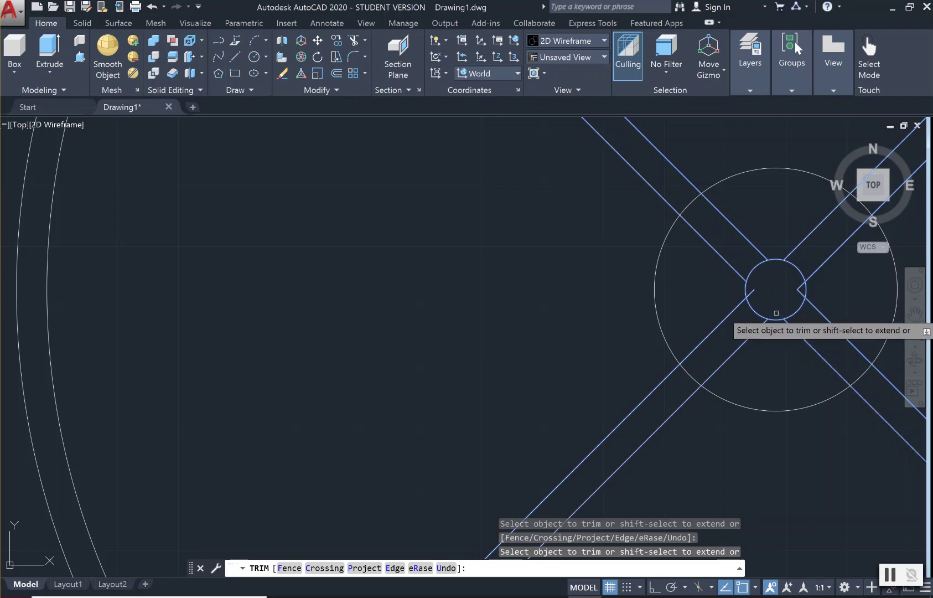
click(800, 286)
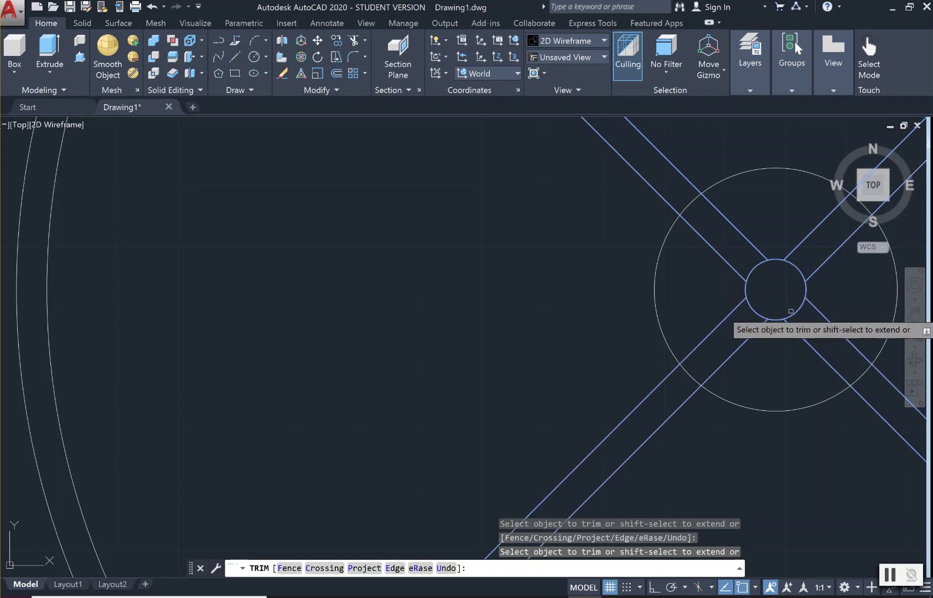
key(Return)
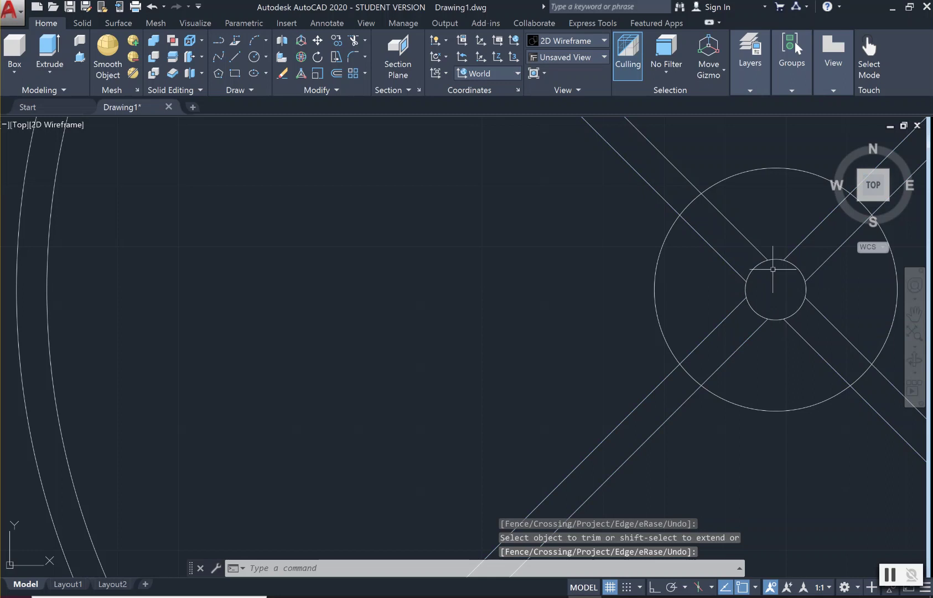
Compare the spokes with the reference floor lamp image, examining where they meet the lampshade's inner and outer circles.
click(915, 314)
drag(831, 306, 658, 304)
key(Escape)
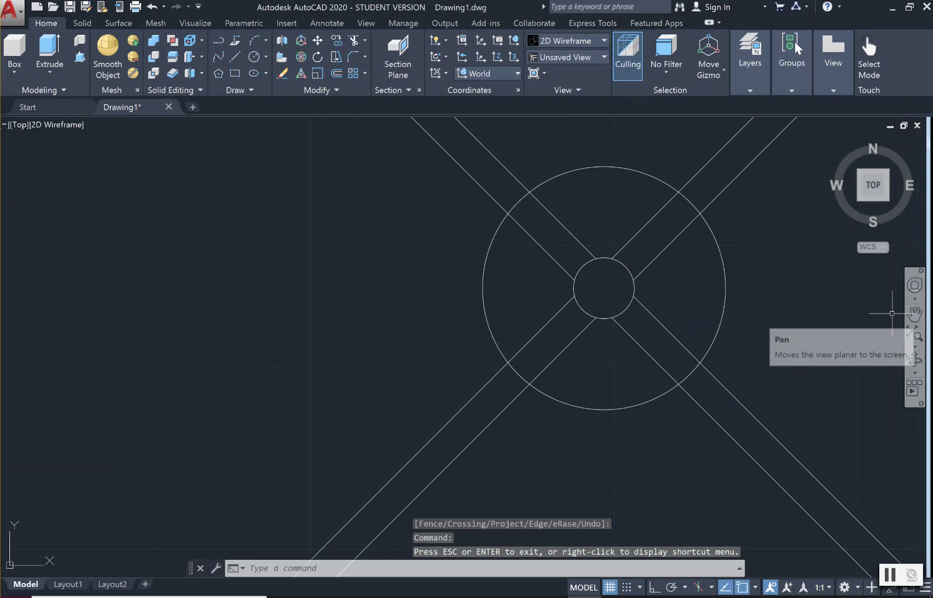
scroll(606, 299, down, 2)
scroll(606, 299, down, 2)
scroll(461, 315, down, 3)
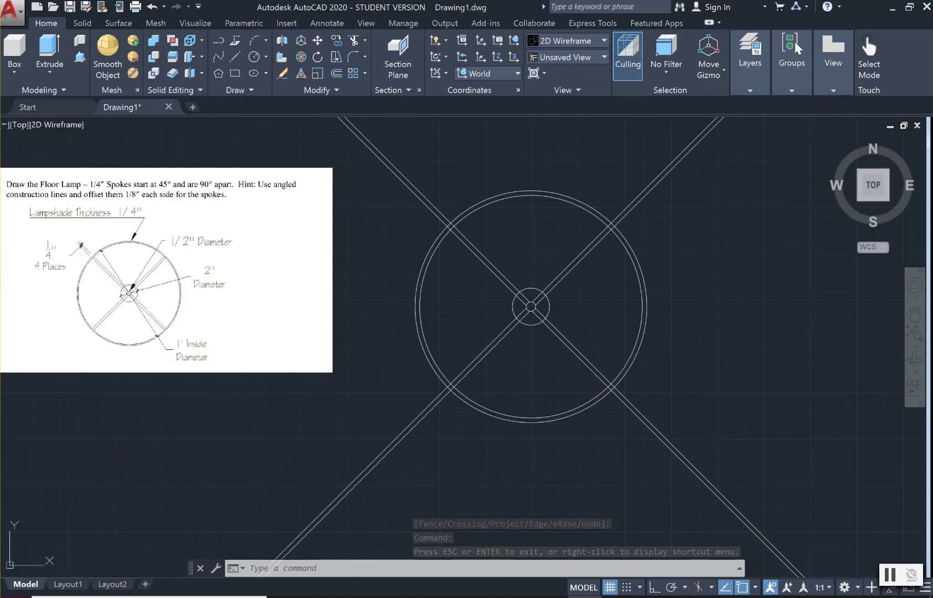
scroll(33, 302, up, 2)
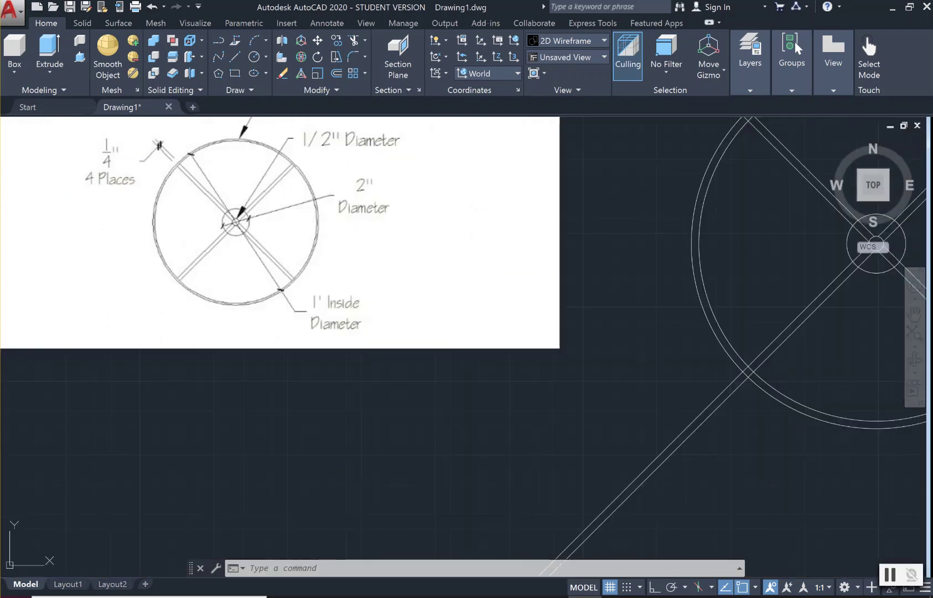
scroll(288, 166, down, 3)
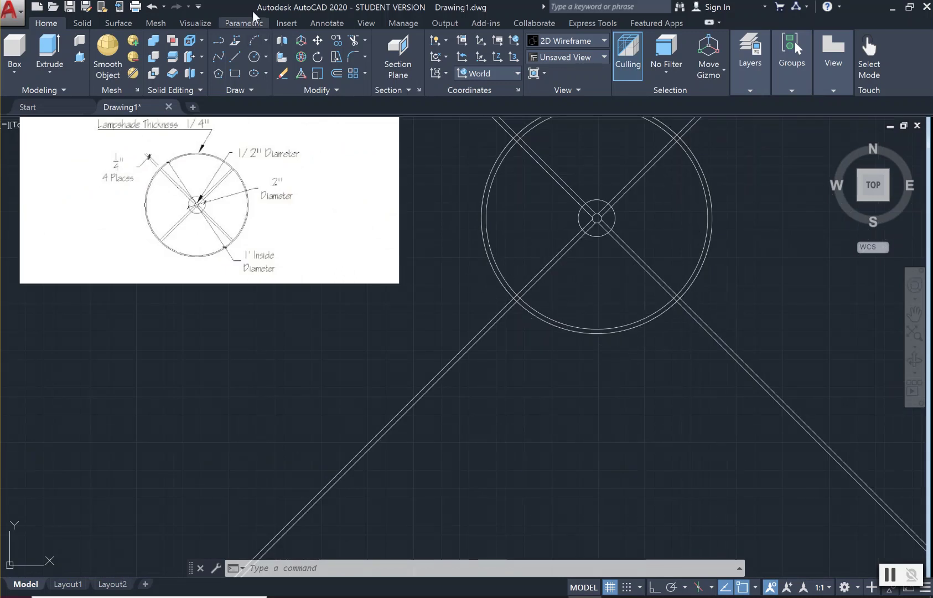
Trim the two lower spokes' lines outside the lampshade's 1' inside-diameter circle, using that circle as the cutting edge.
click(354, 41)
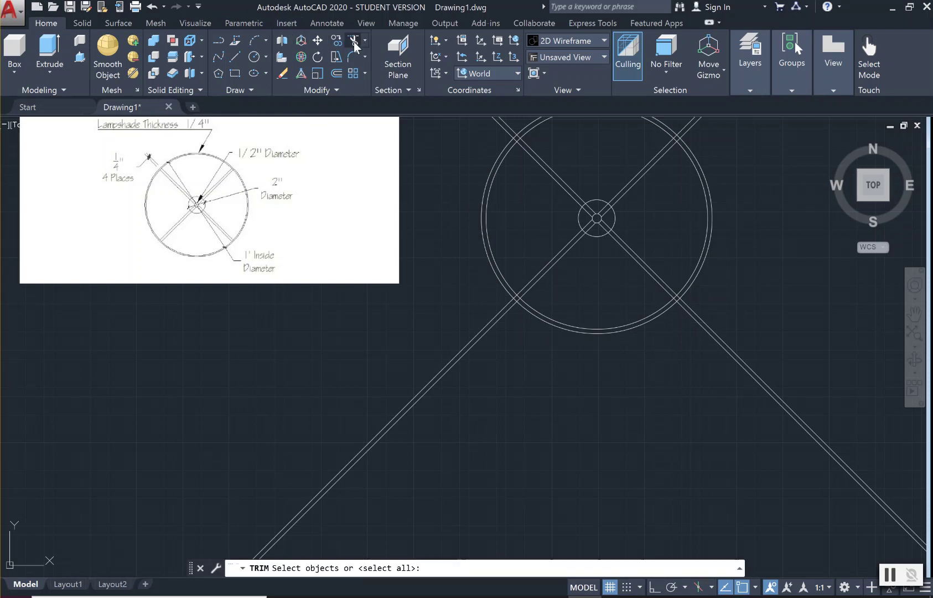
click(624, 326)
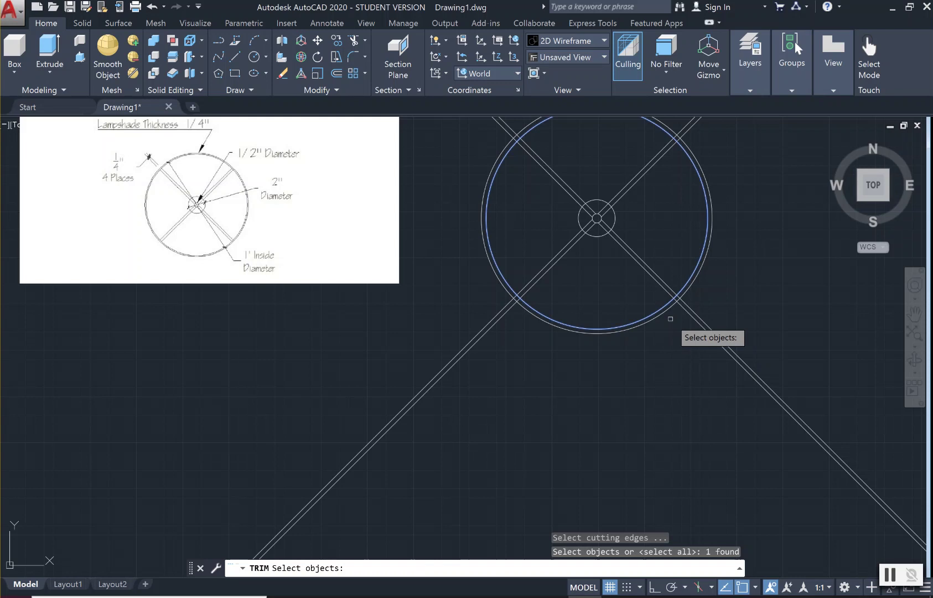
key(Return)
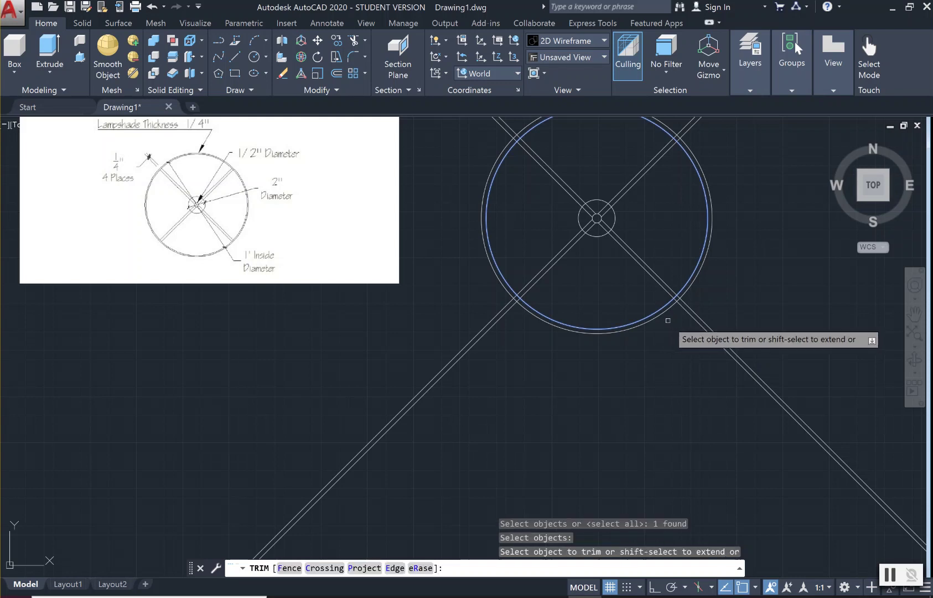
click(696, 314)
click(695, 316)
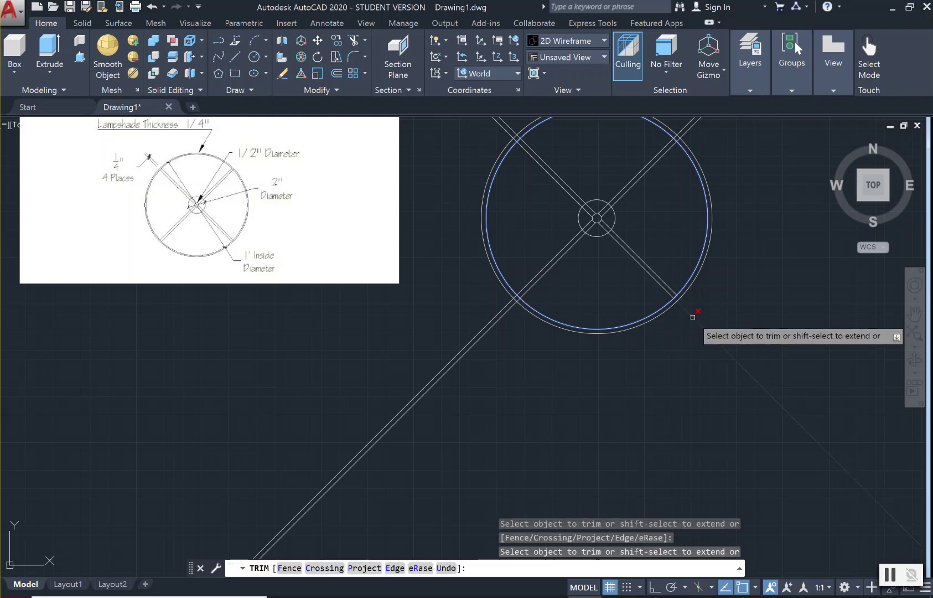
click(509, 313)
click(492, 323)
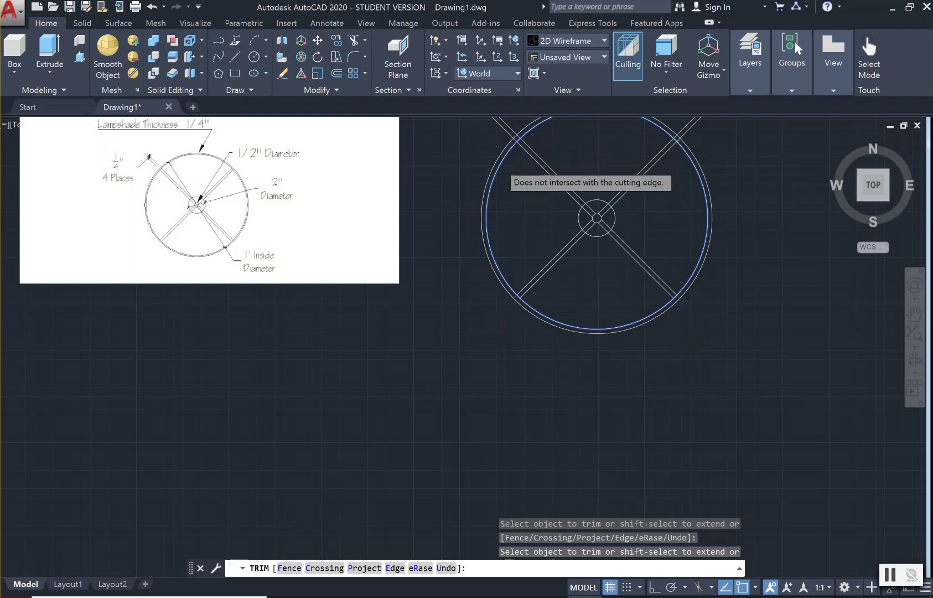
Trim both lines of the upper-left spoke where they extend beyond the lampshade's inner circle.
scroll(498, 131, down, 5)
scroll(520, 125, up, 5)
scroll(520, 125, up, 5)
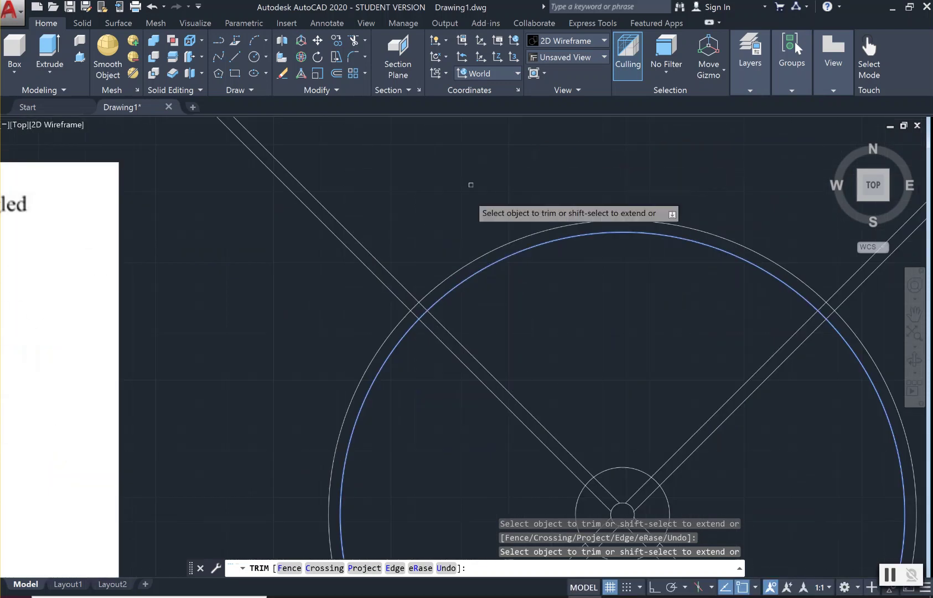
click(401, 282)
click(393, 285)
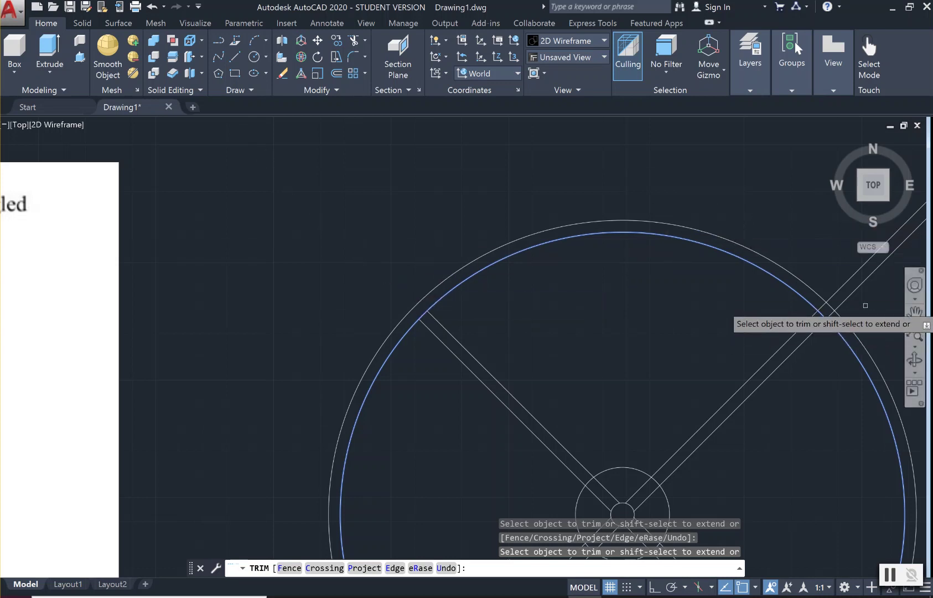
Trim both lines of the upper-right spoke beyond the lampshade's inner circle and finish the Trim command.
click(914, 313)
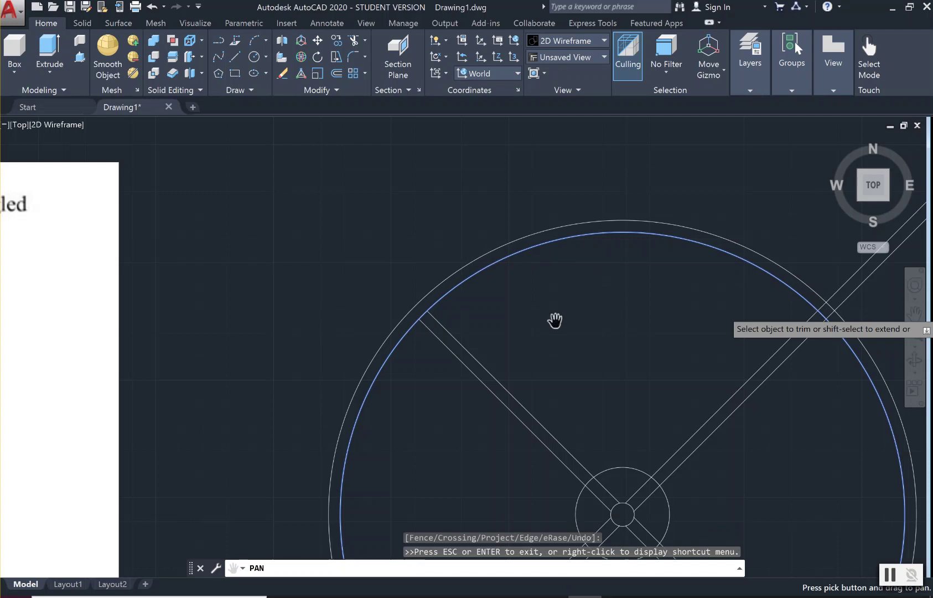
drag(863, 302, 393, 312)
key(Escape)
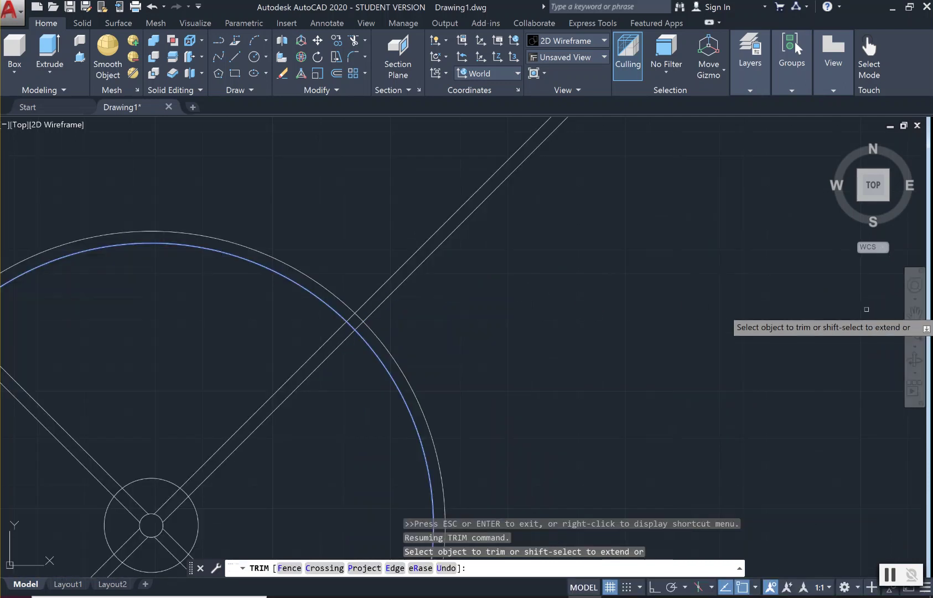
click(394, 270)
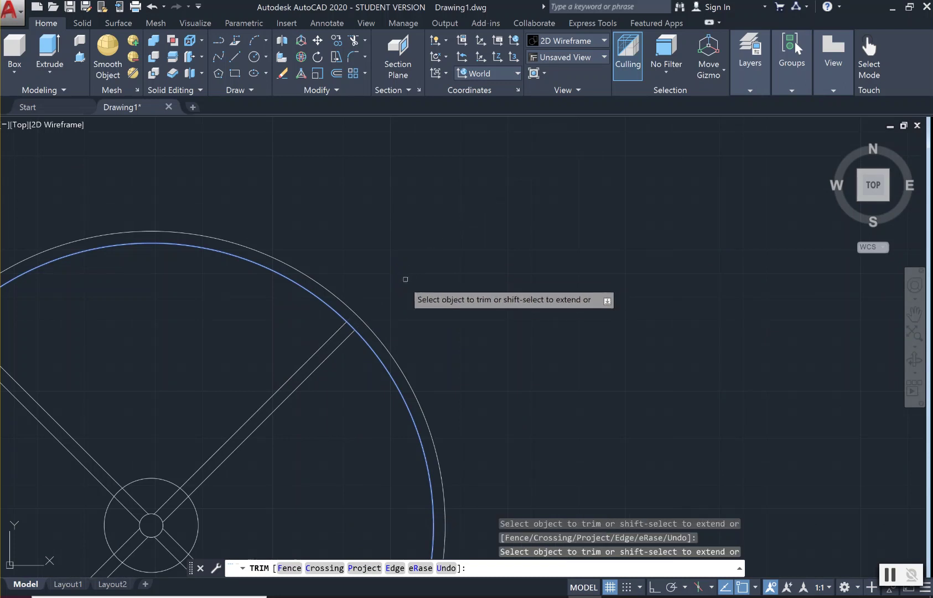
scroll(396, 283, down, 5)
scroll(246, 343, up, 2)
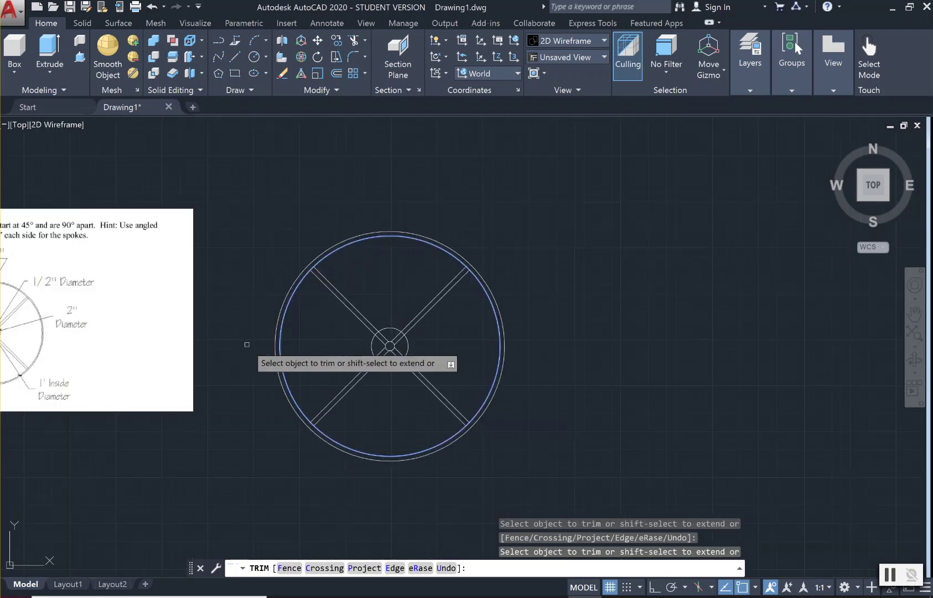
key(Return)
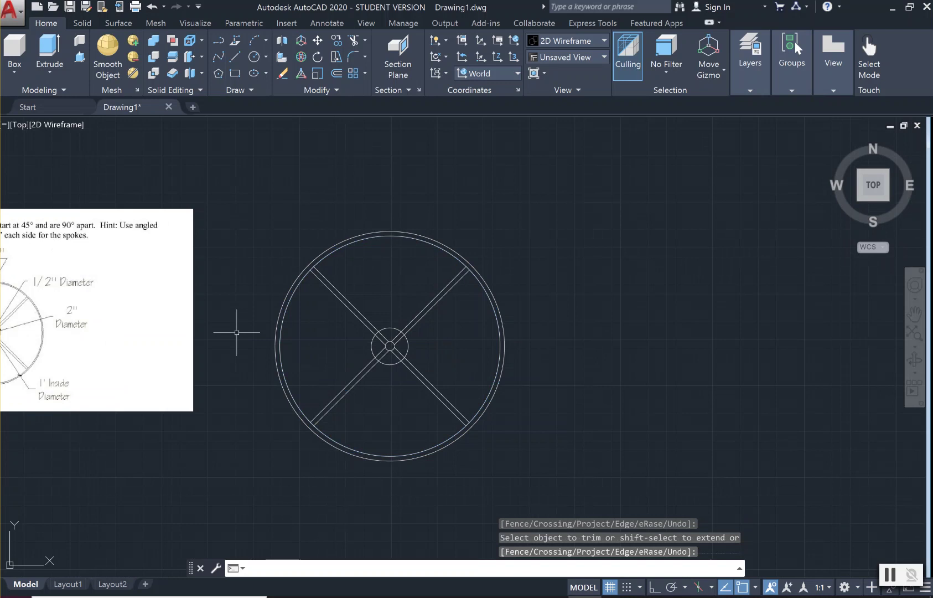
click(914, 313)
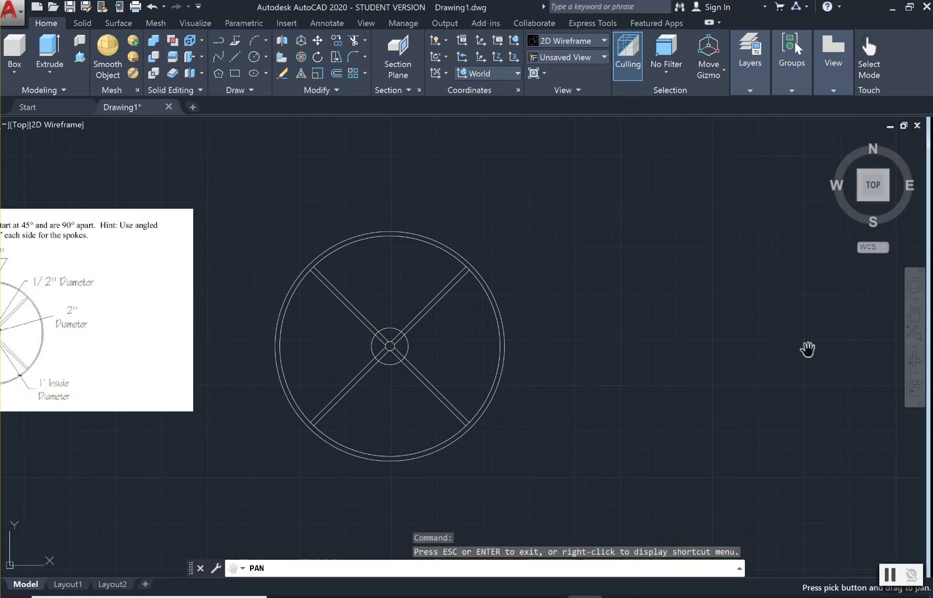
mouse_move(349, 358)
mouse_down()
mouse_move(523, 360)
mouse_move(513, 362)
mouse_up()
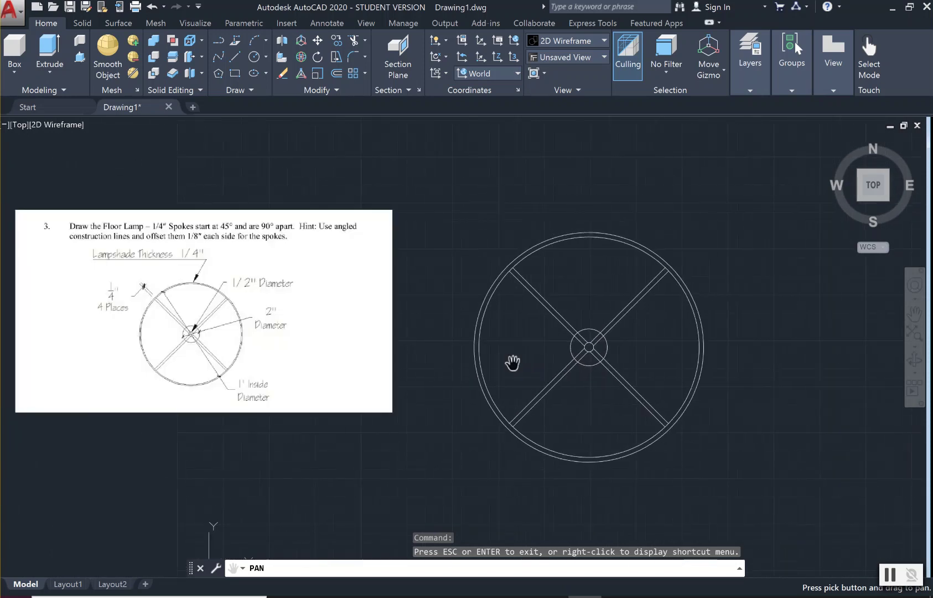
key(Escape)
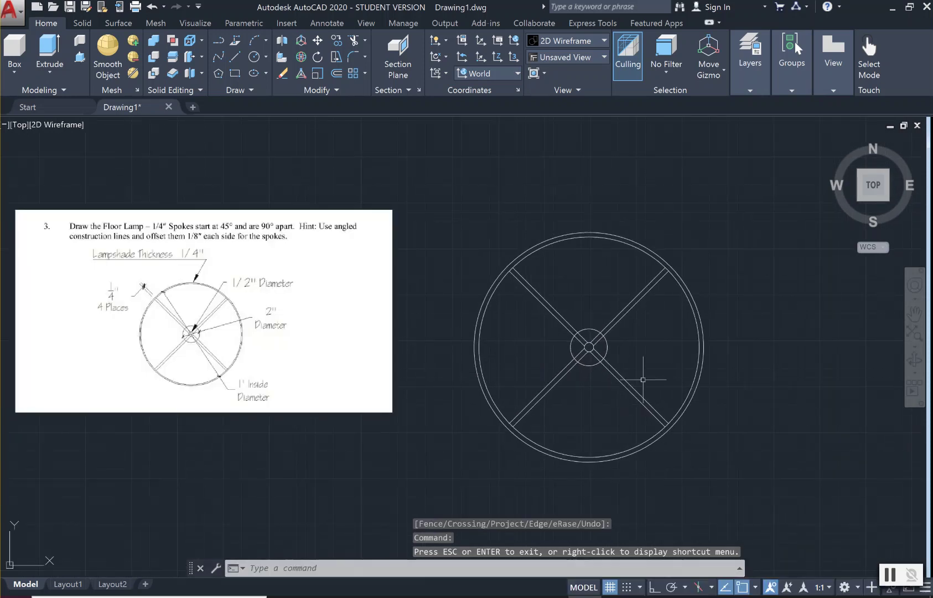